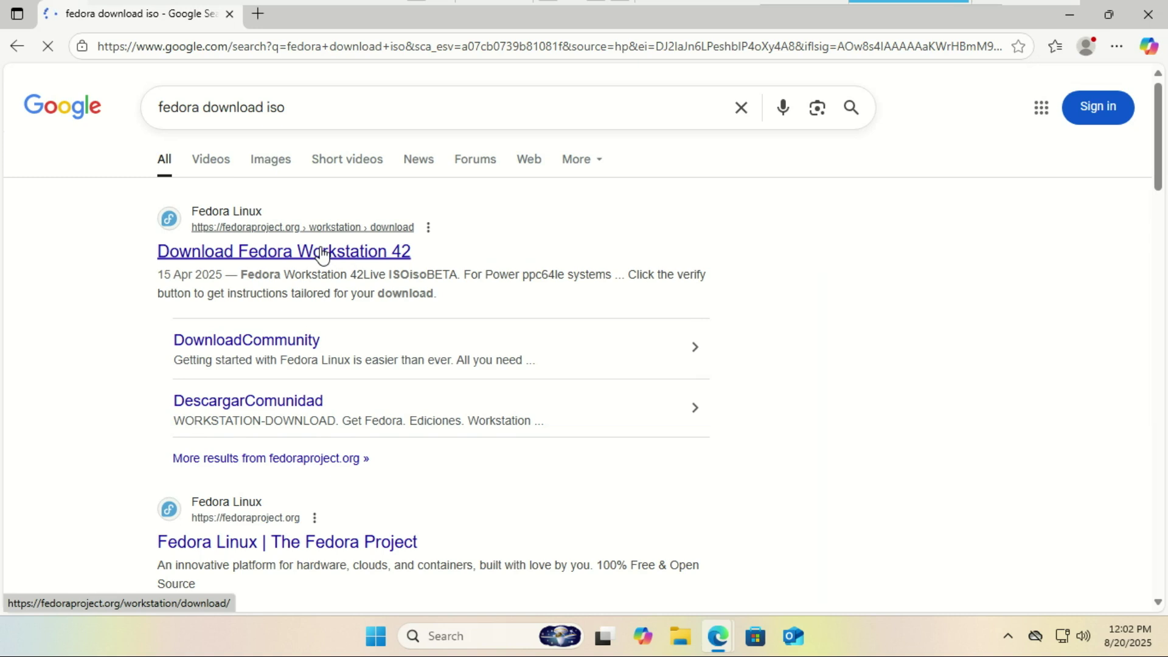
- Open the Fedora Workstation 42 download page and scroll down to the spin links
click(322, 254)
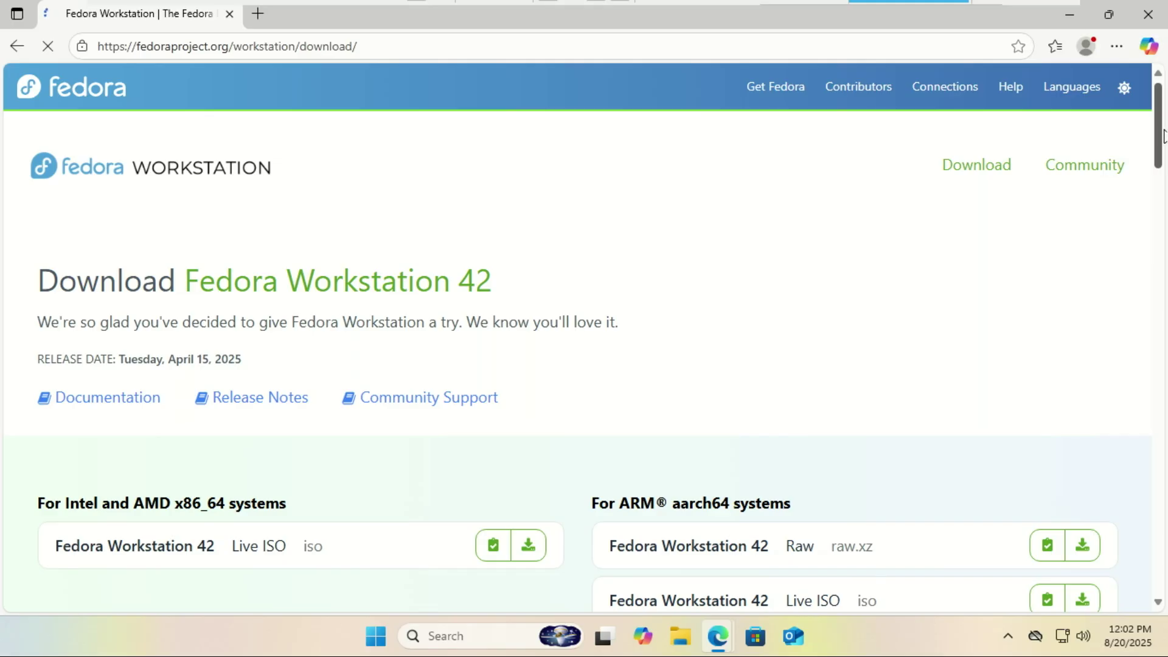
scroll(1162, 159, down, 3)
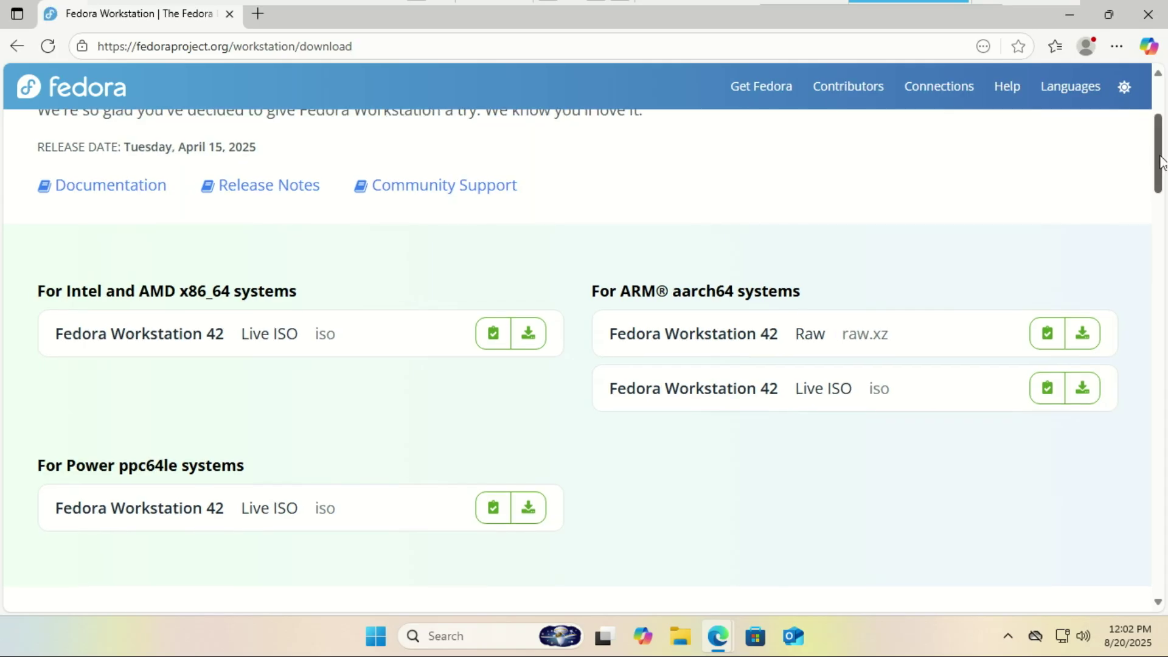
drag(1157, 161, 1158, 549)
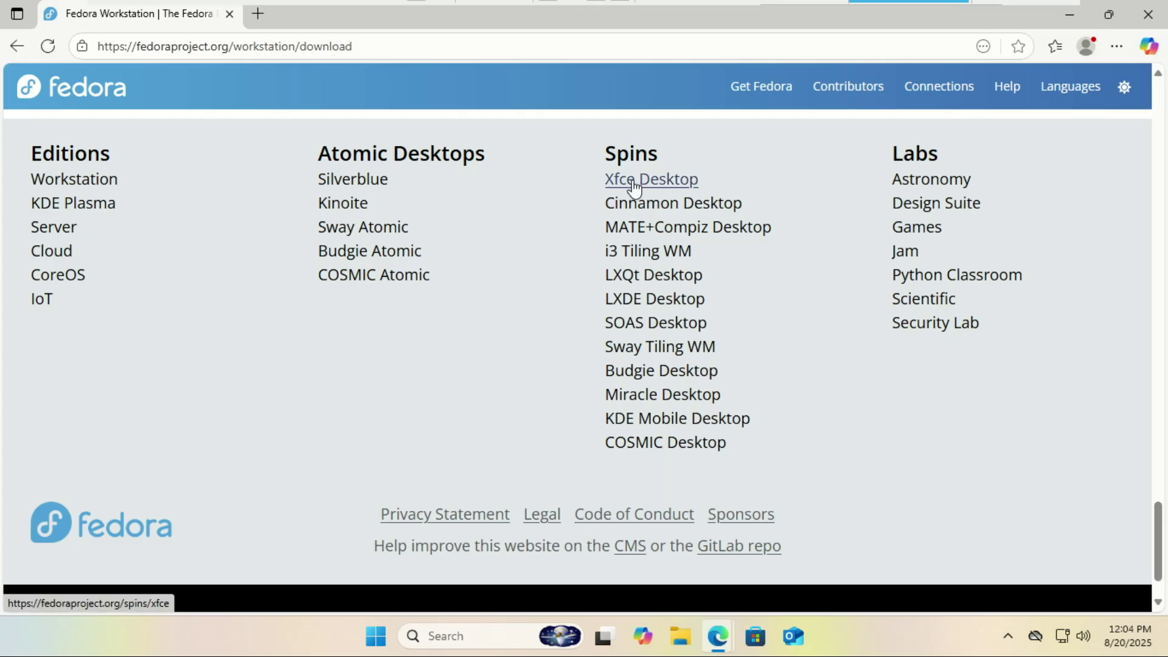
- Open the Fedora Xfce Desktop spin page in a new tab and scroll through it
right_click(633, 182)
click(668, 195)
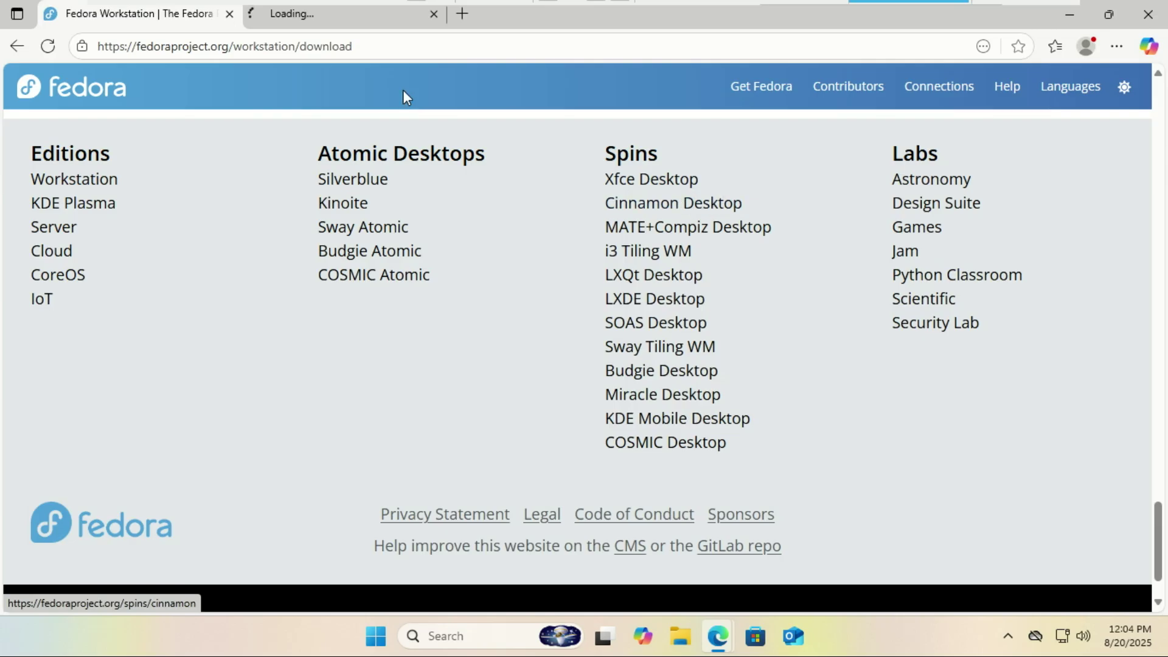
key(ctrl+Tab)
scroll(578, 365, down, 3)
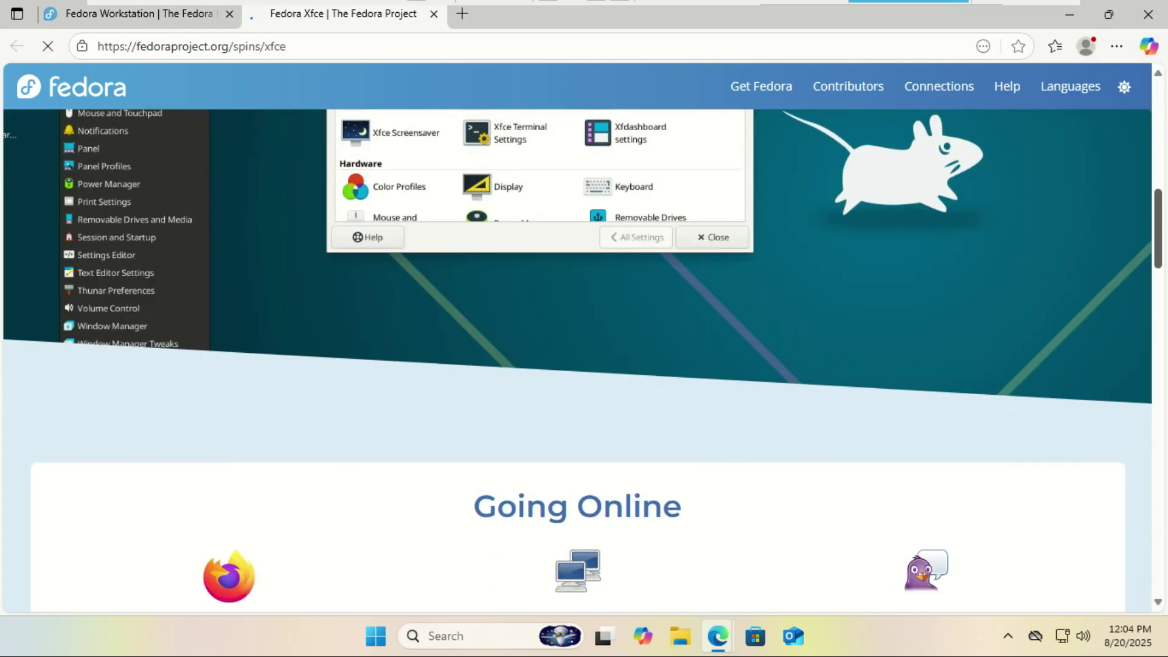
drag(1157, 237, 1147, 97)
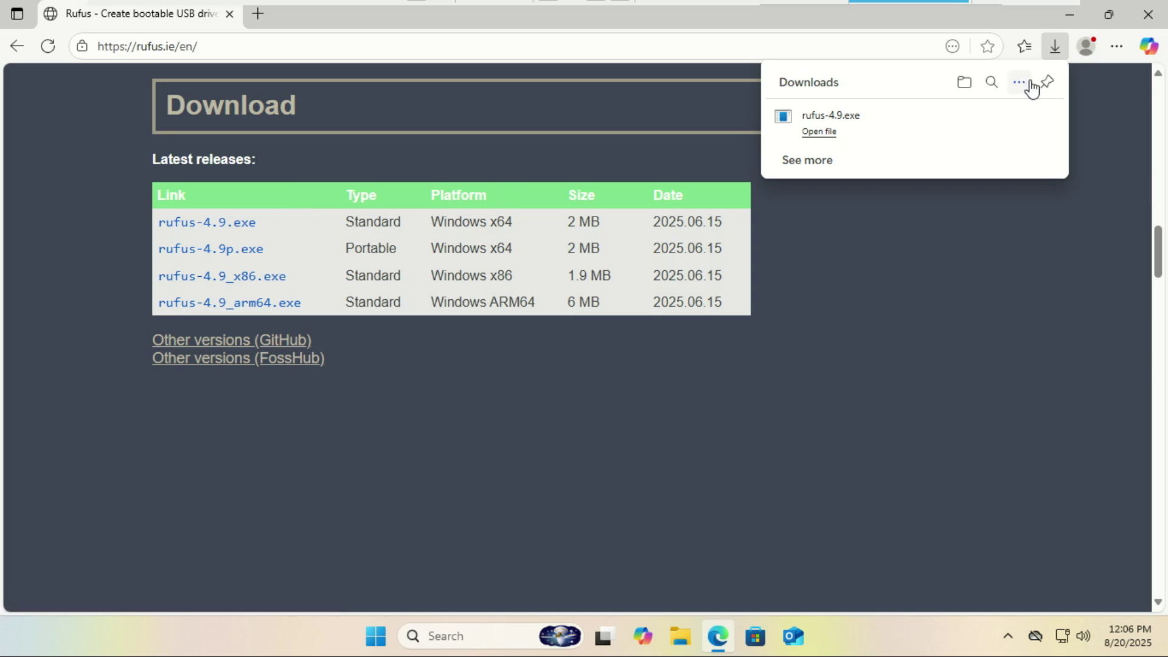
- Confirm the 2 MB rufus-4.9.exe download has completed in Edge's downloads list
mouse_move(1037, 116)
- Close Edge, launch rufus-4.9 from Downloads and allow online update checks
click(1163, 24)
click(1163, 25)
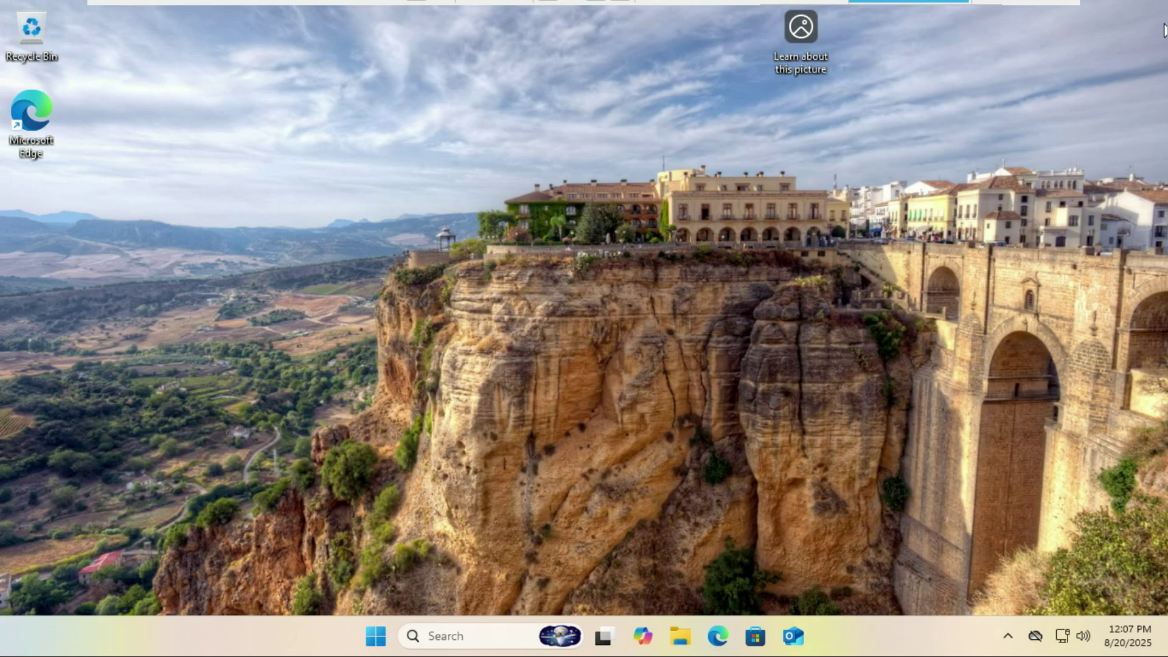
key(super+e)
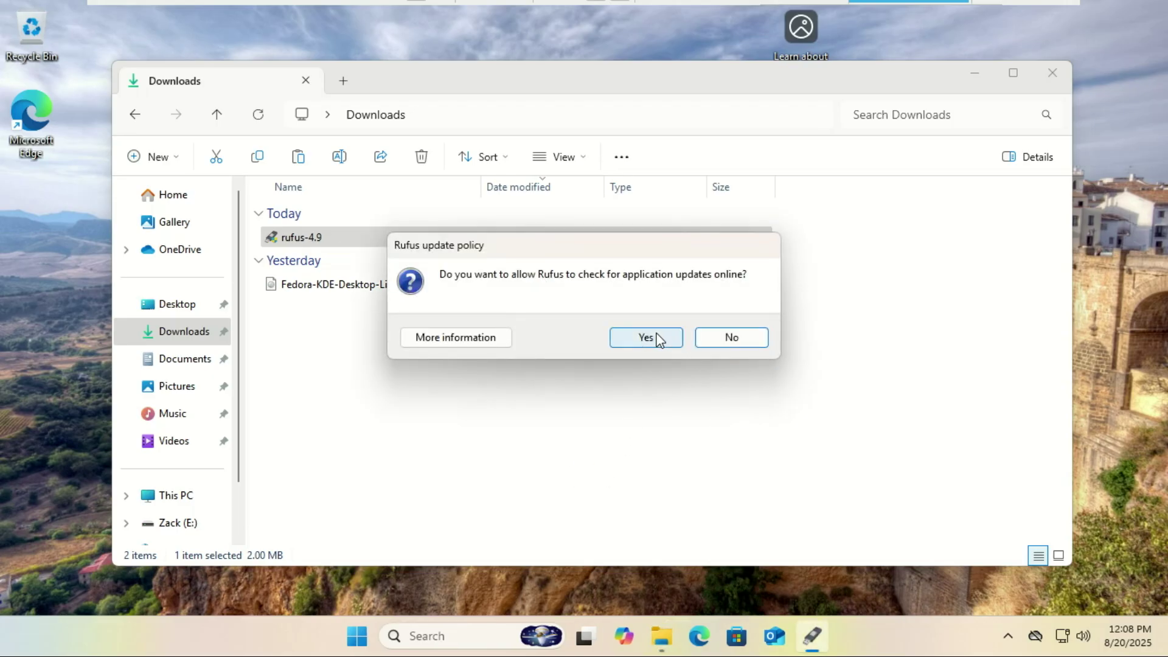
click(657, 339)
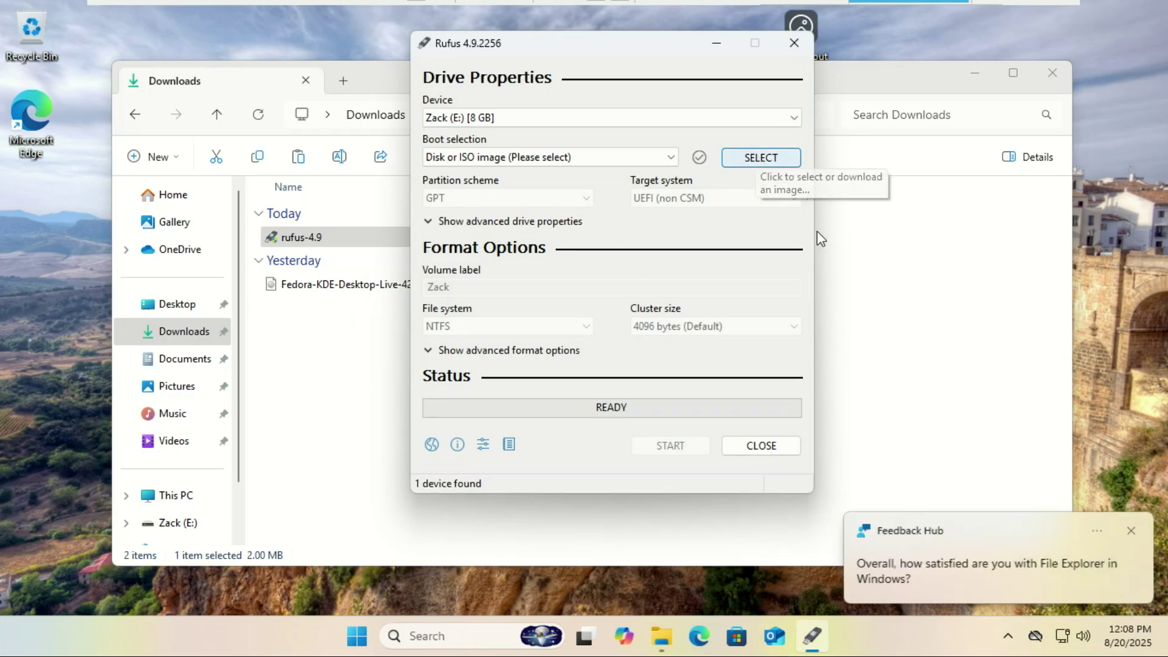
- Load Fedora-KDE-Desktop-Live-42-1.1.x86_64.iso in Rufus and set the partition scheme to GPT
click(757, 158)
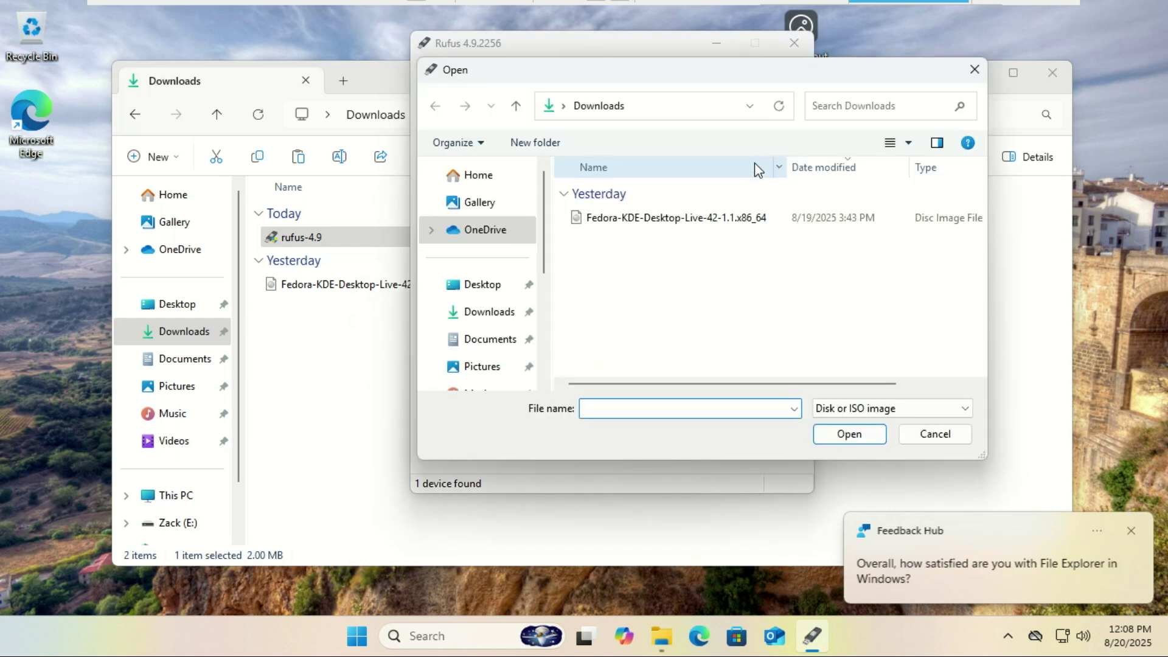
double_click(633, 219)
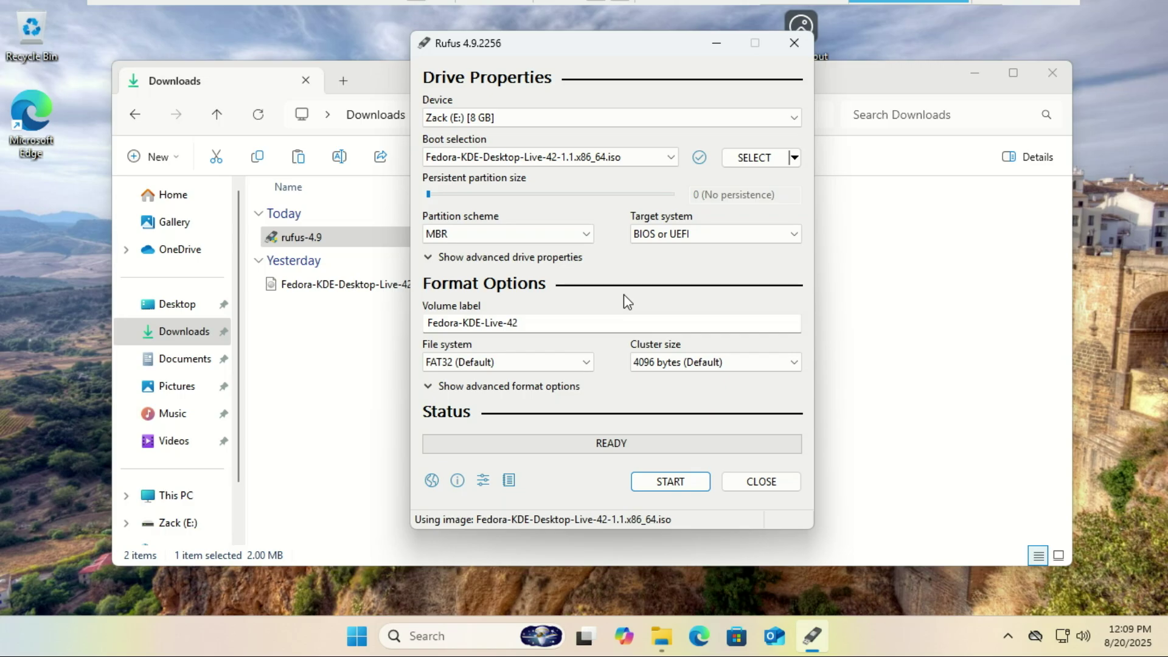
click(586, 237)
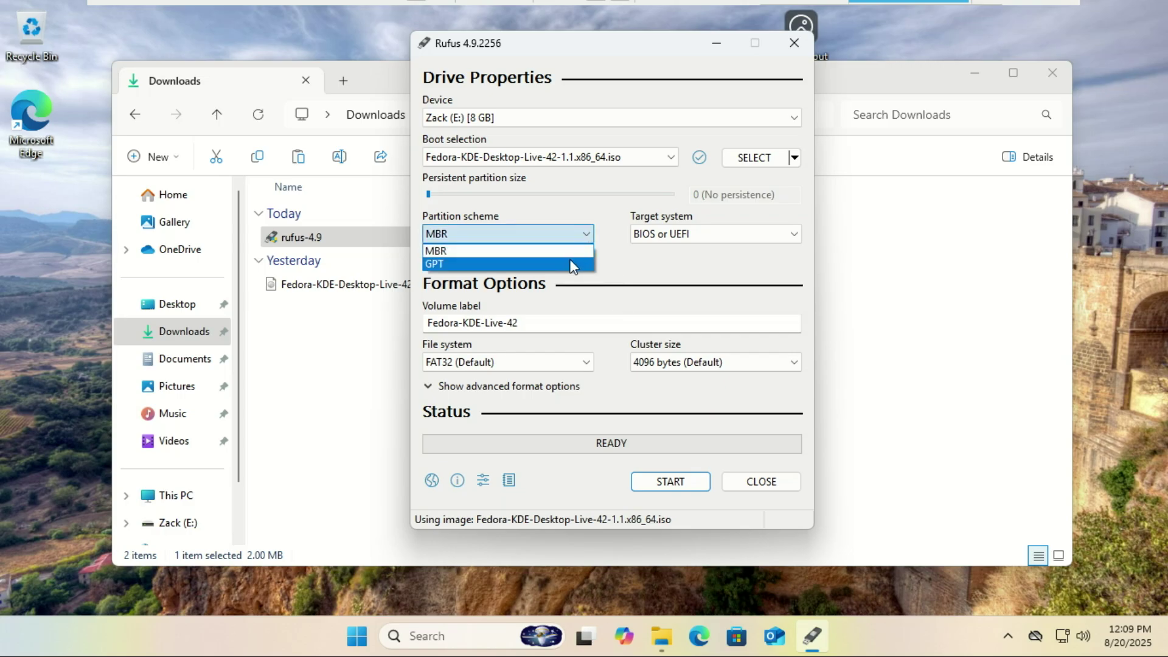
click(573, 264)
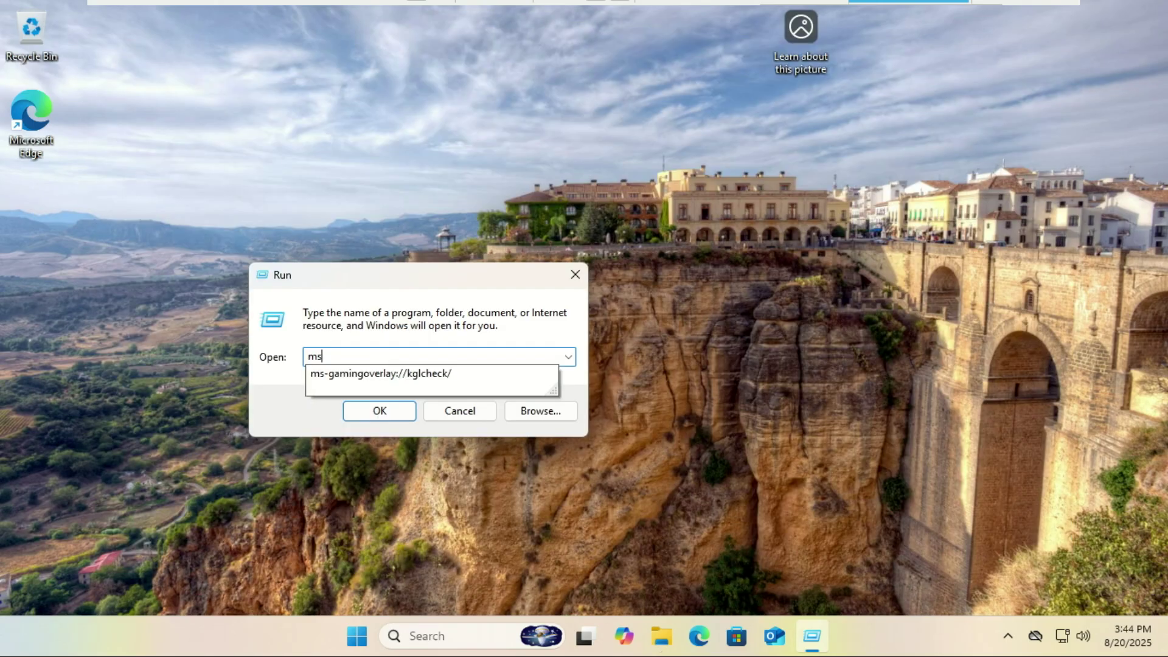
text(info)
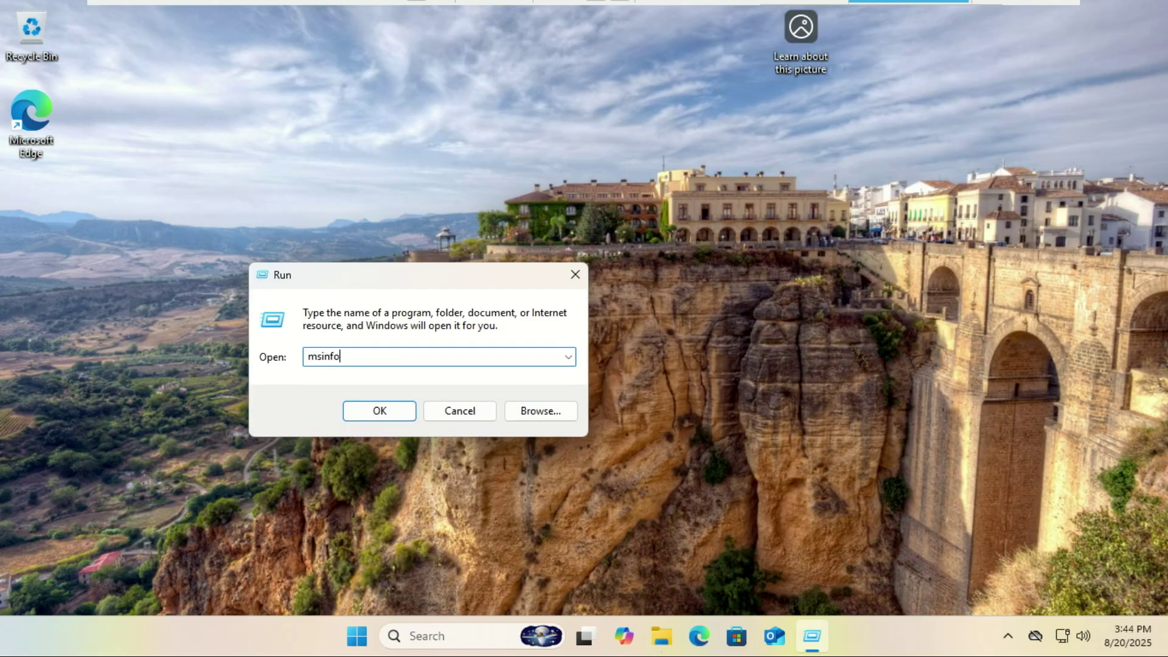
text(32)
- Run msinfo32, maximize System Information and confirm BIOS Mode reads UEFI
click(389, 412)
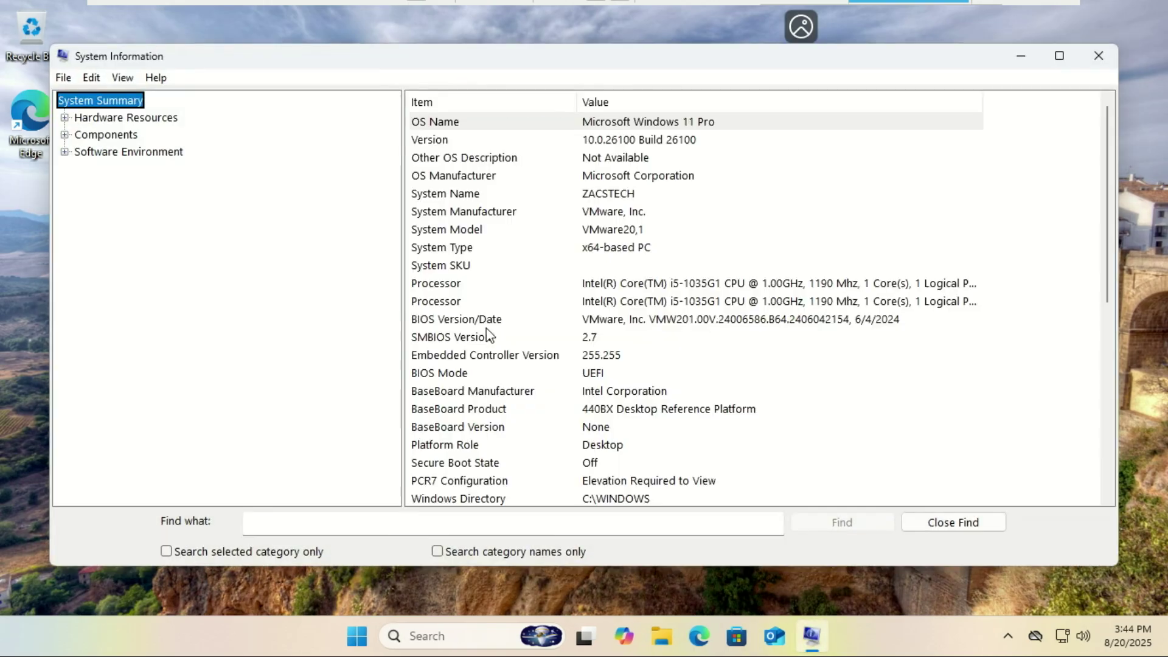
key(super+Up)
click(443, 325)
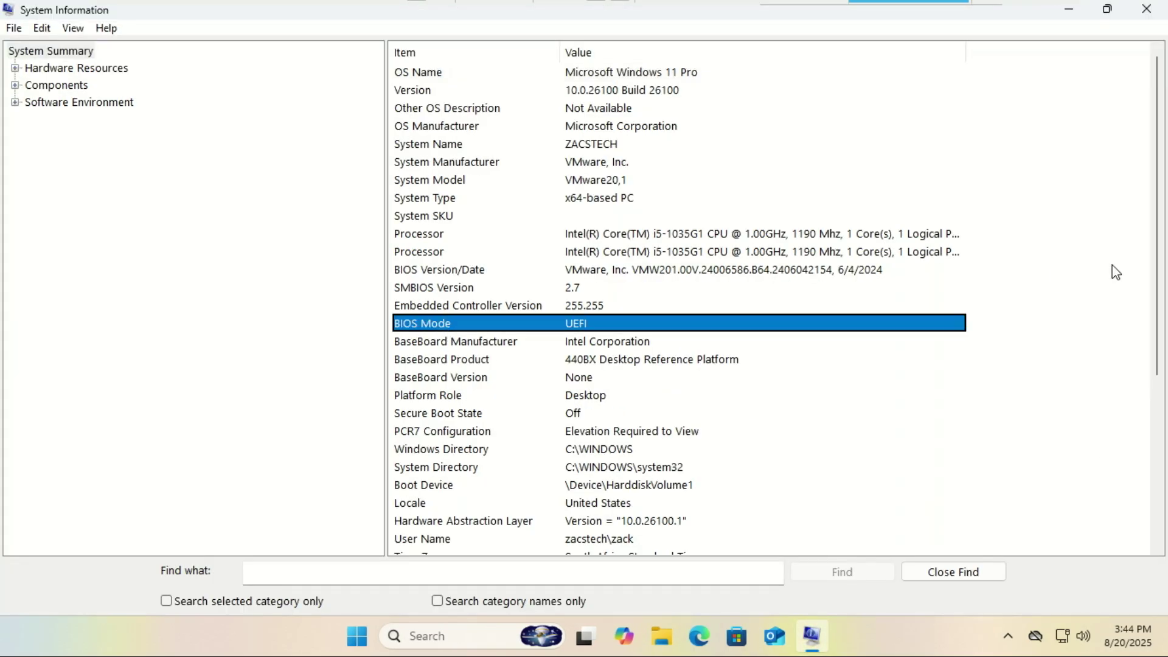
scroll(1158, 214, down, 2)
scroll(679, 304, down, 2)
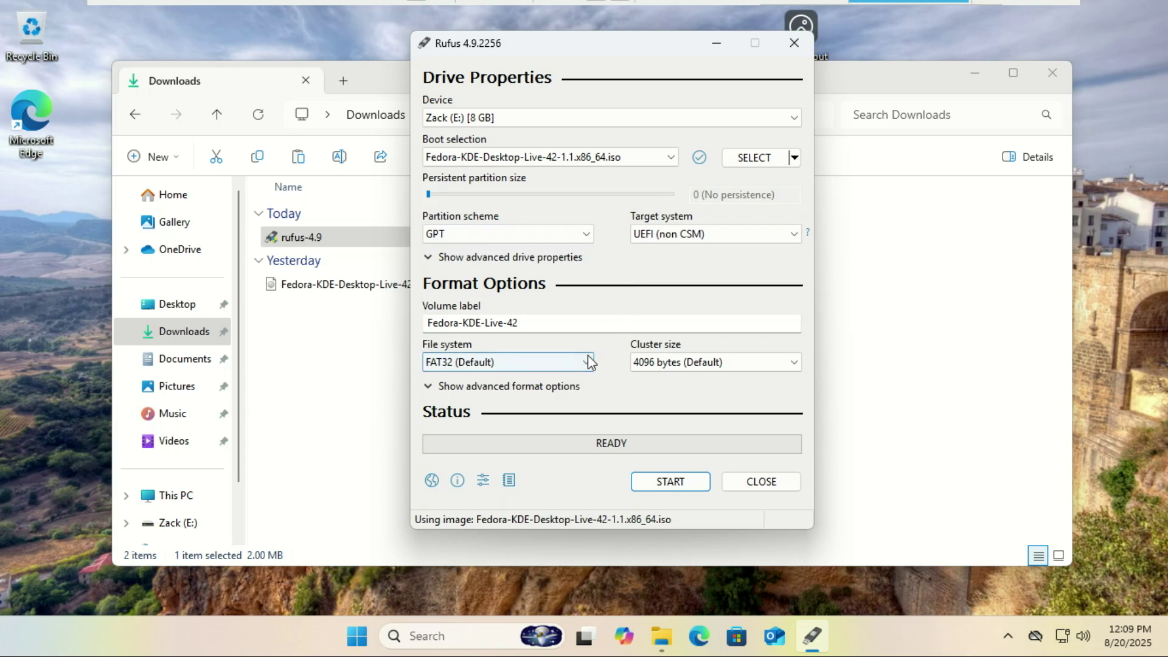
- Keep FAT32 as the file system and switch the partition scheme back to MBR
click(588, 356)
click(589, 363)
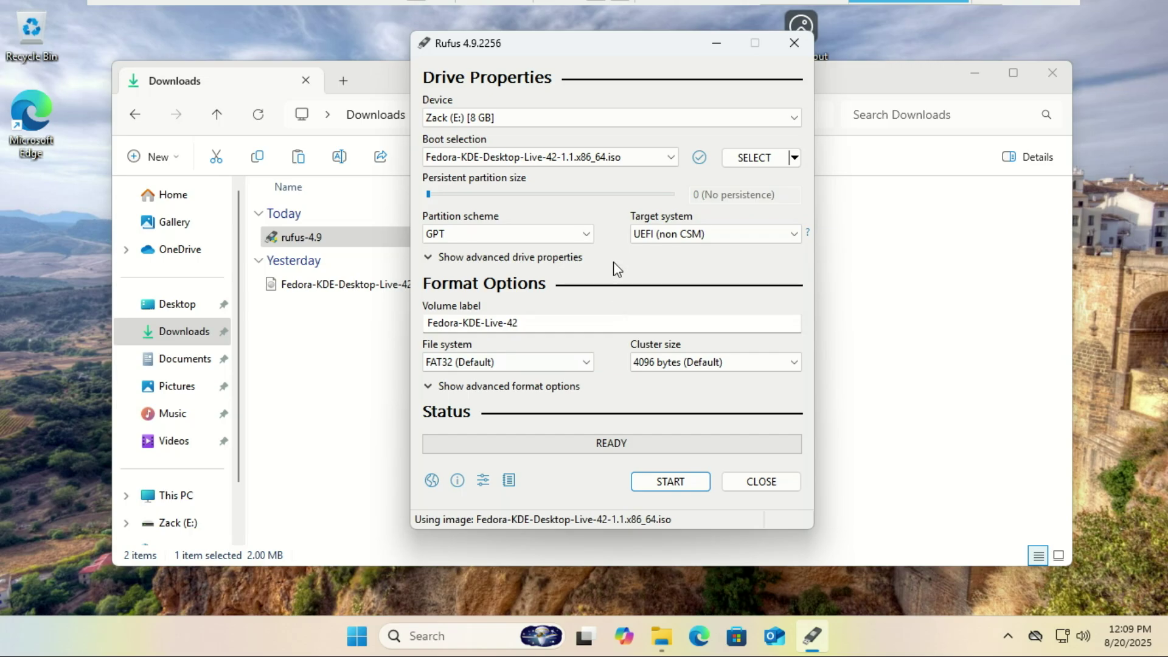
click(587, 236)
click(585, 251)
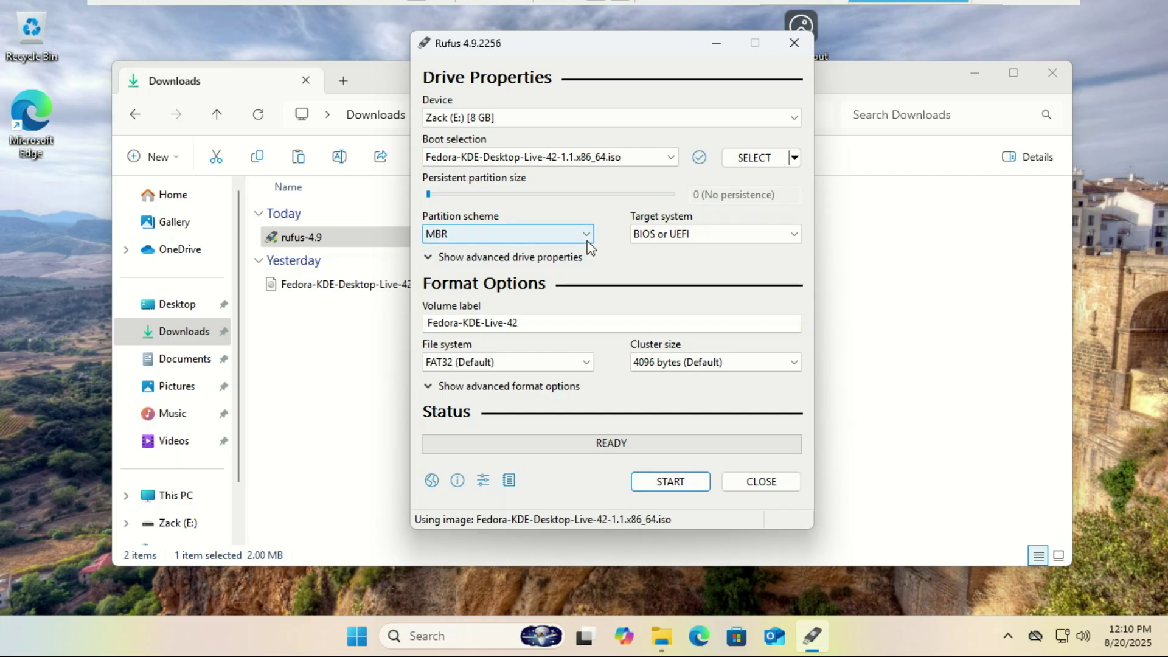
- Start writing the image in ISO Image mode and allow downloading the Grub files
click(693, 485)
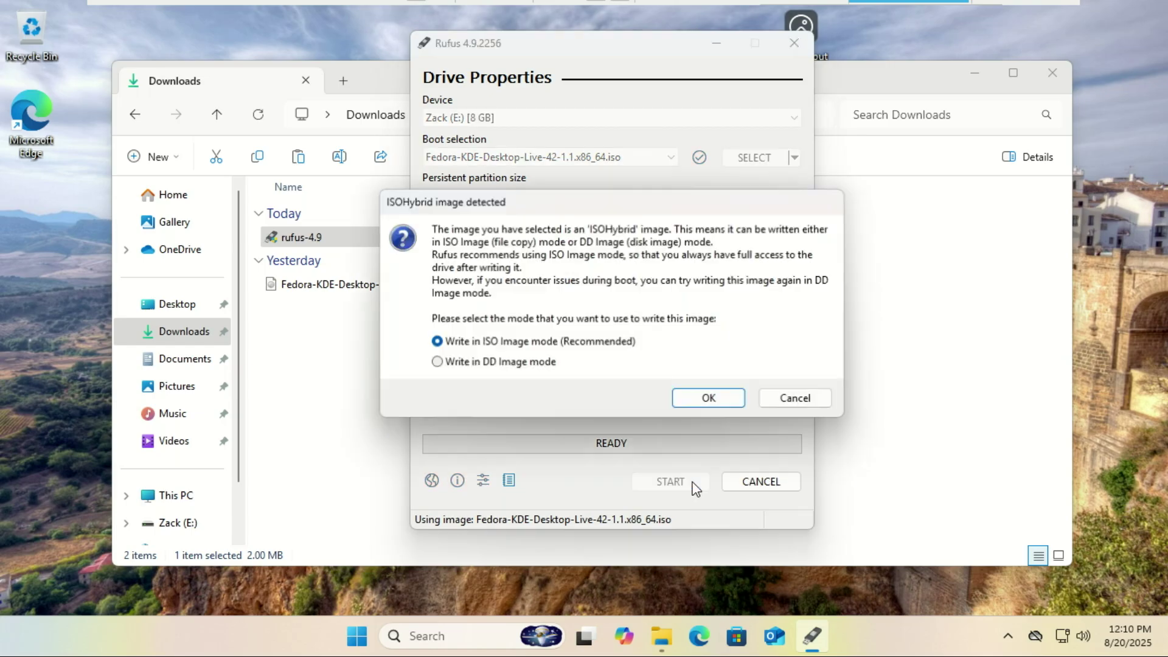
click(699, 402)
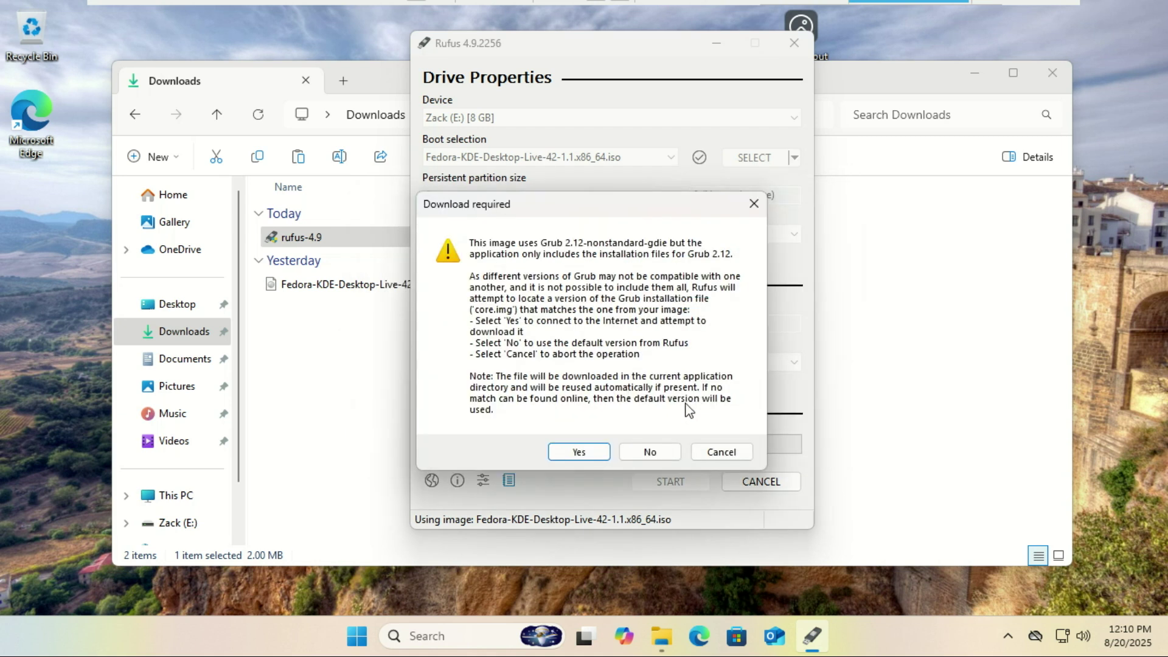
click(590, 449)
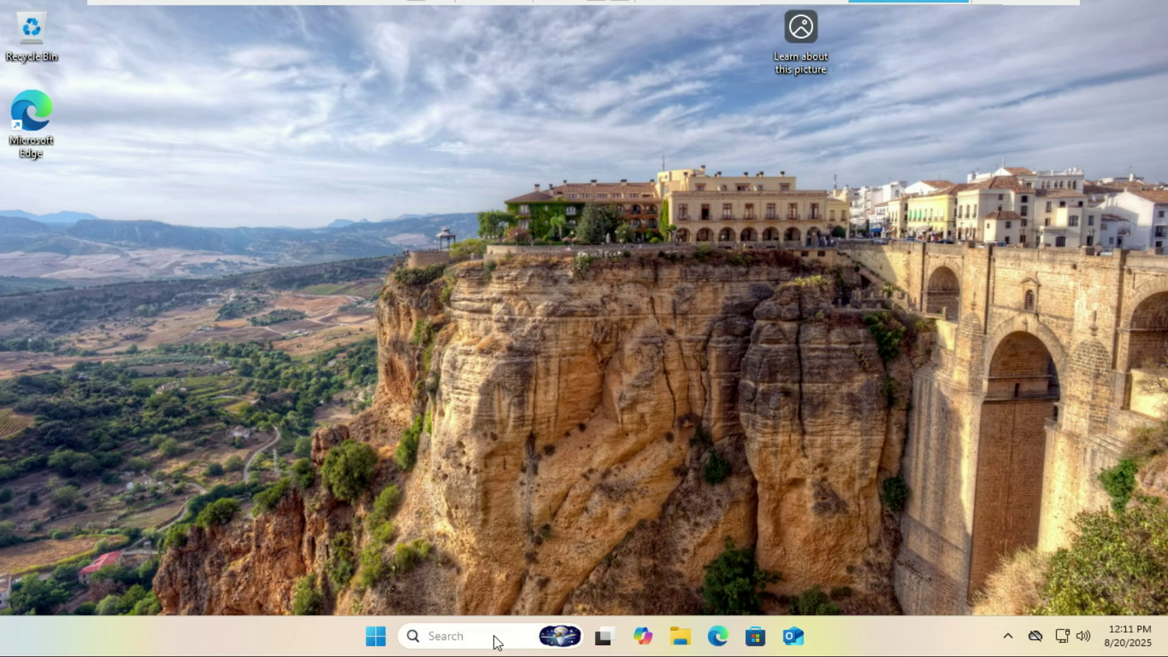
- Search for 'disk' and open Disk Management
click(495, 635)
text(disk)
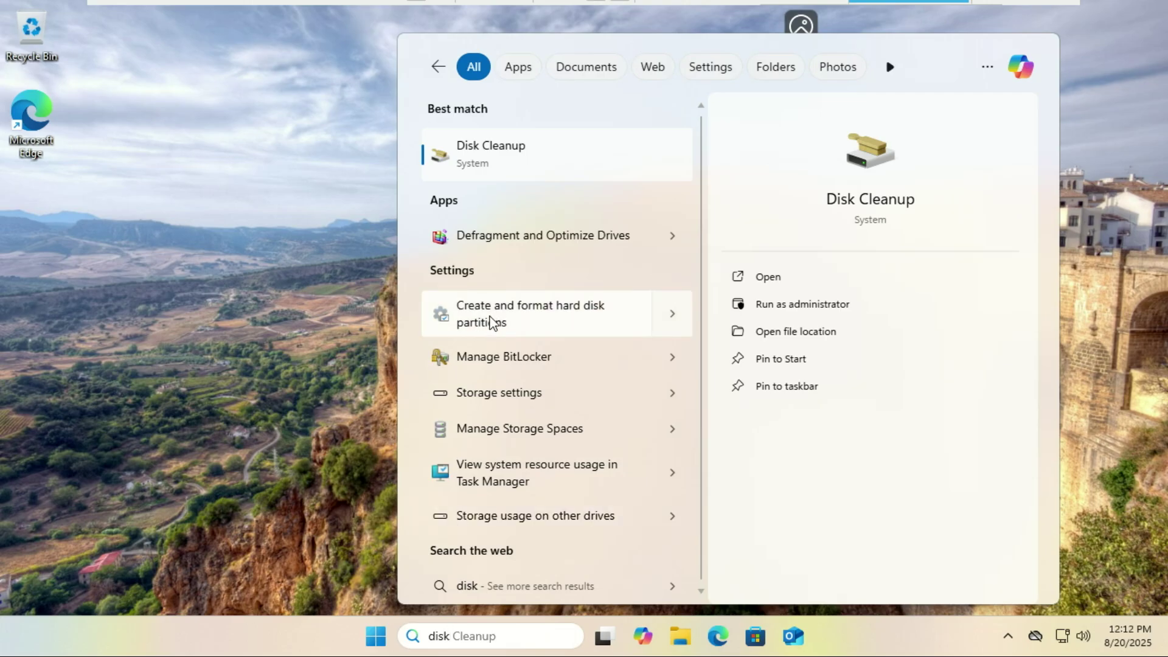
click(492, 322)
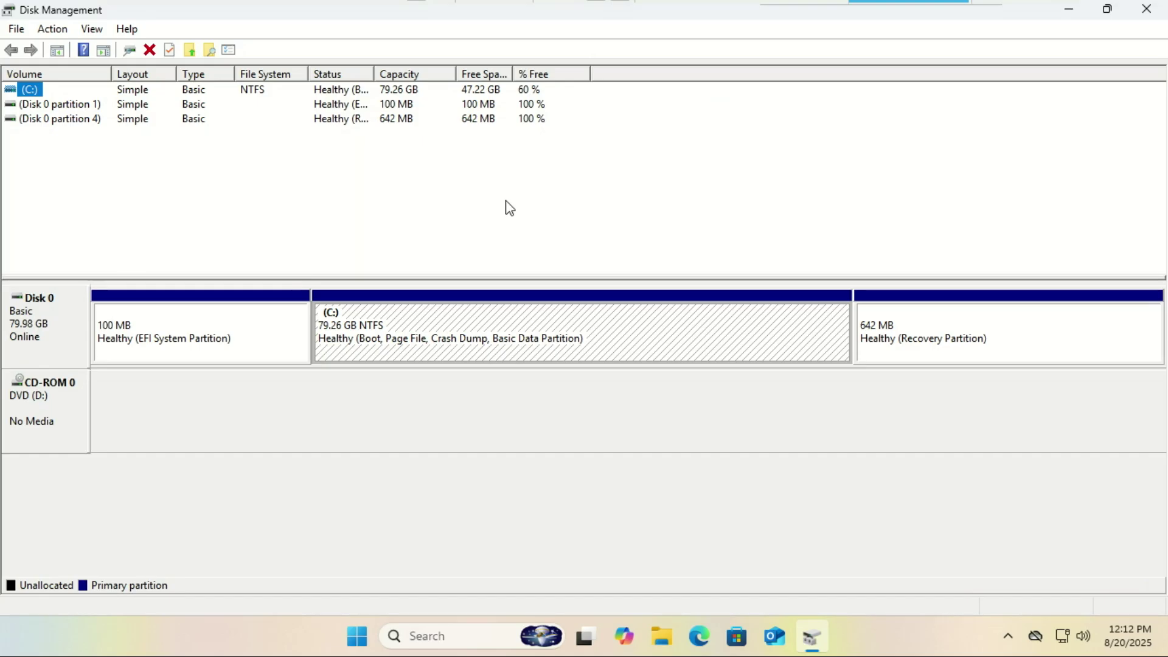
- Shrink the C: partition by 25297 MB, then close Disk Management
right_click(469, 330)
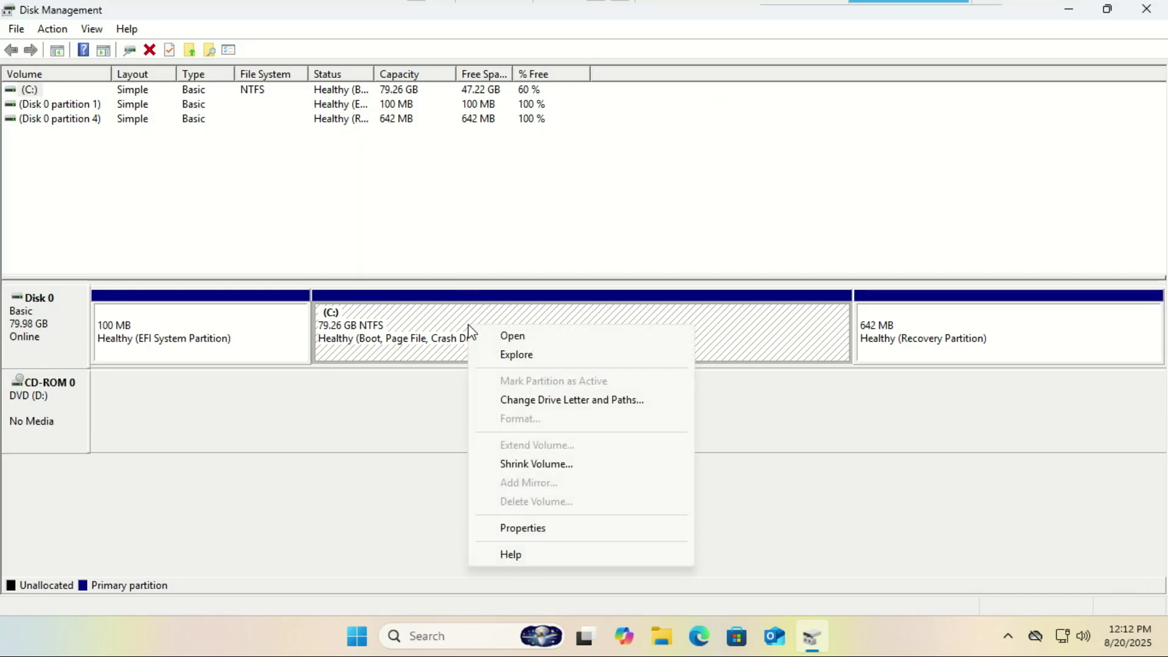
click(556, 466)
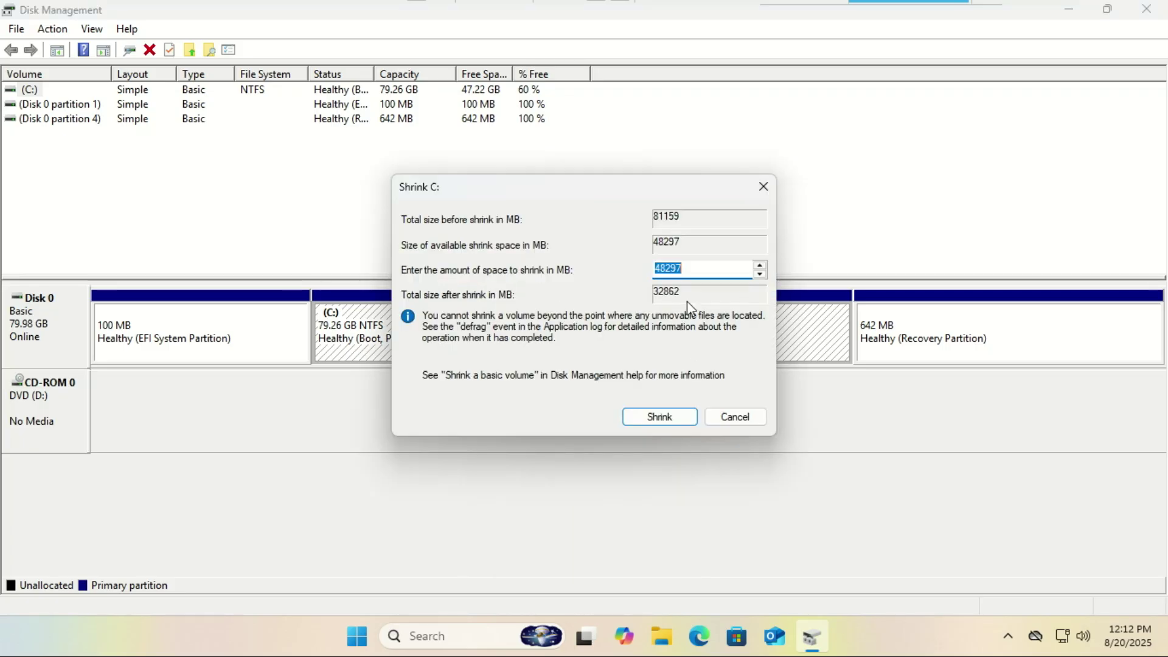
click(661, 268)
key(BackSpace)
text(2)
key(Delete)
text(5)
click(669, 419)
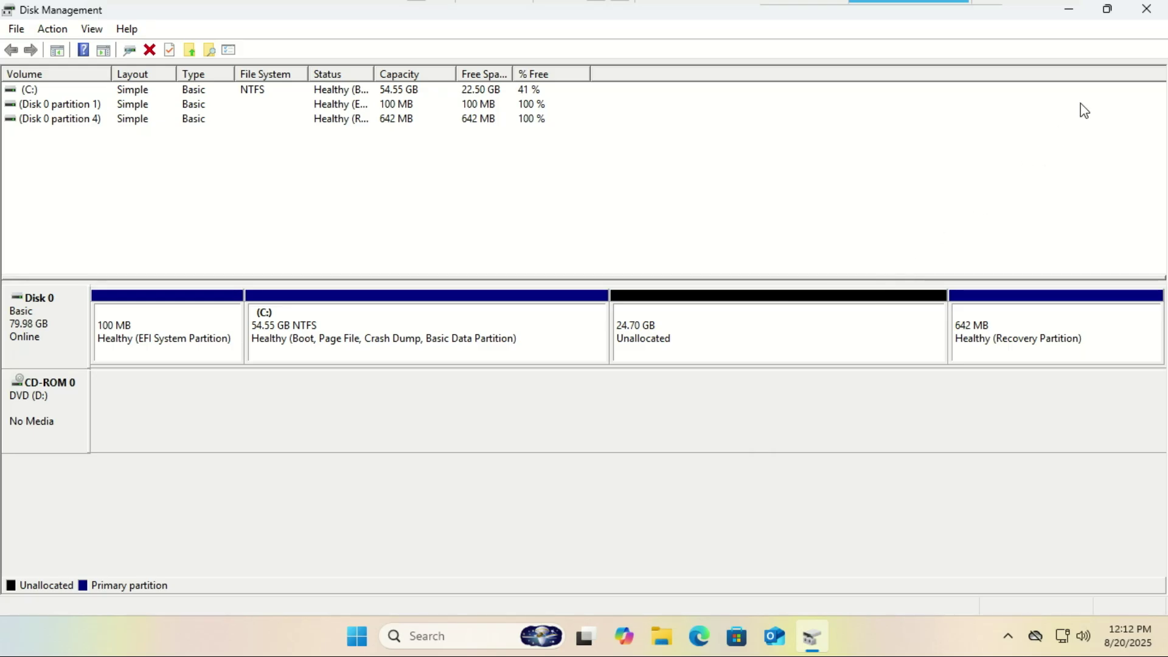
click(1147, 10)
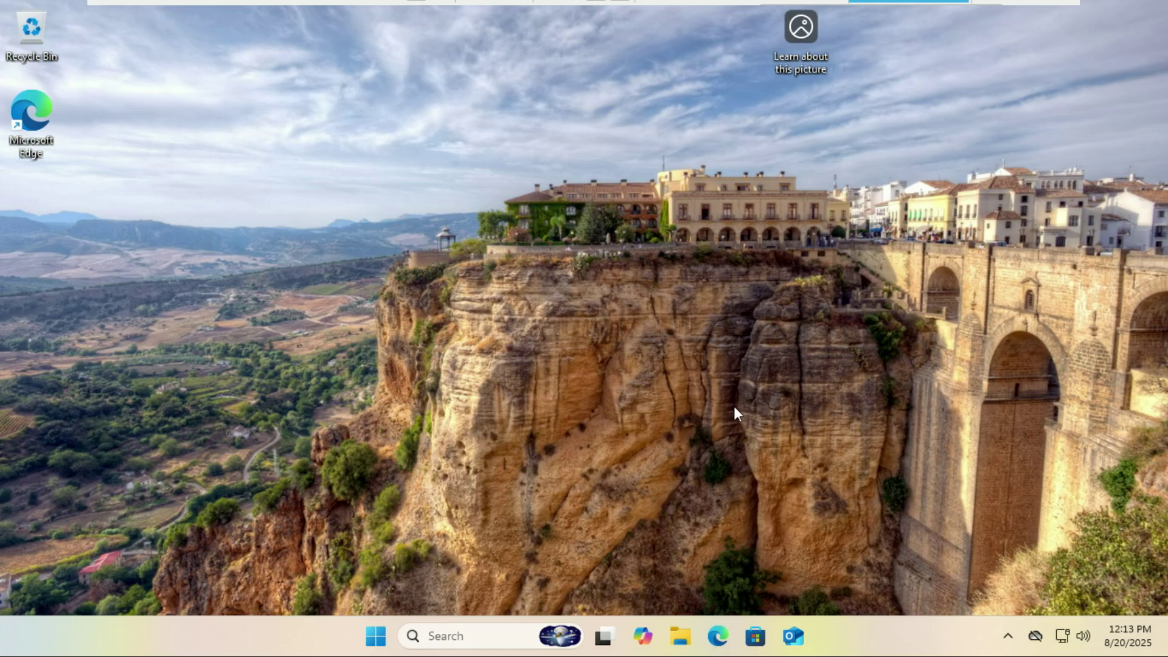
- Restart Windows and halt the GRUB countdown on the Start Fedora-KDE-Desktop-Live entry
click(382, 640)
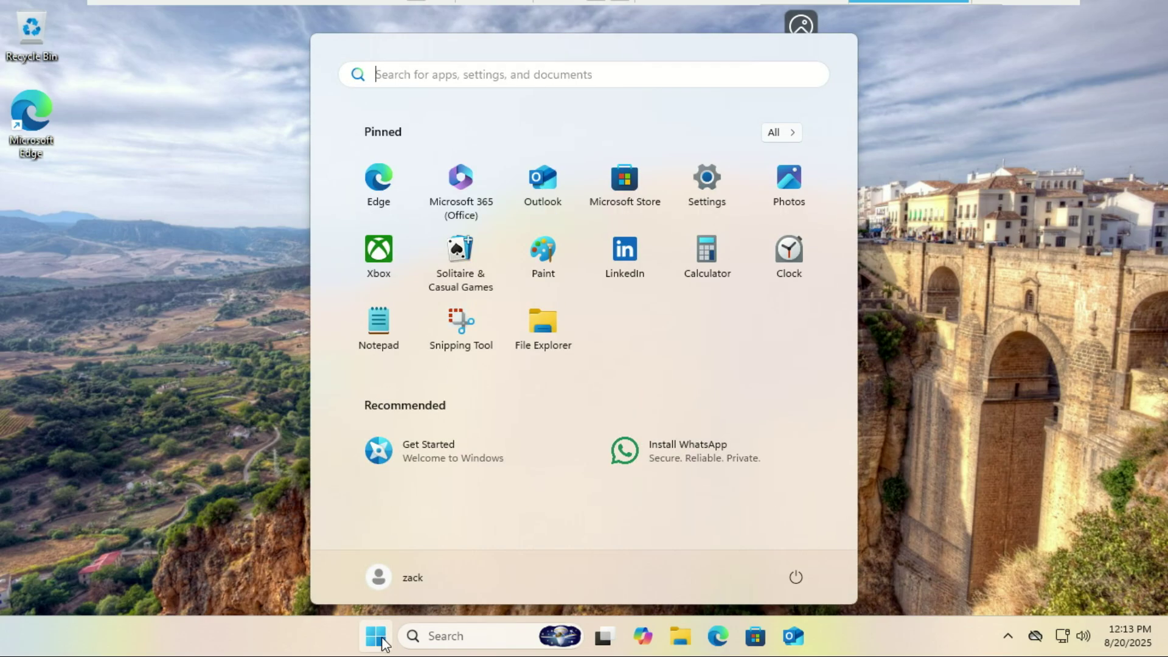
click(796, 580)
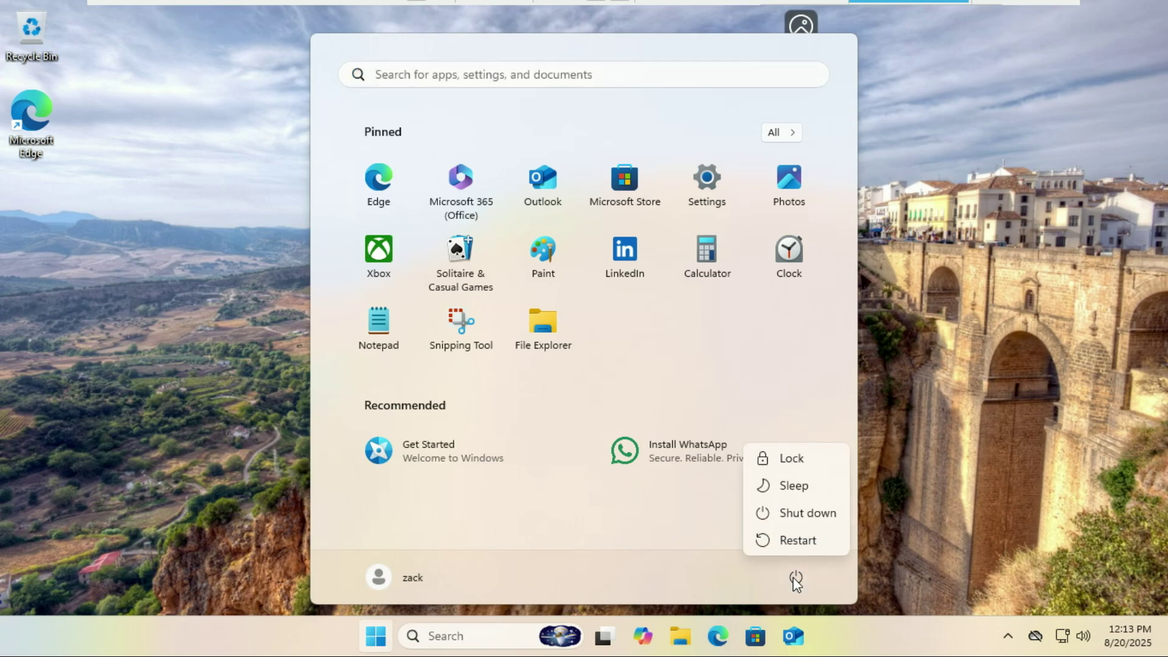
click(798, 541)
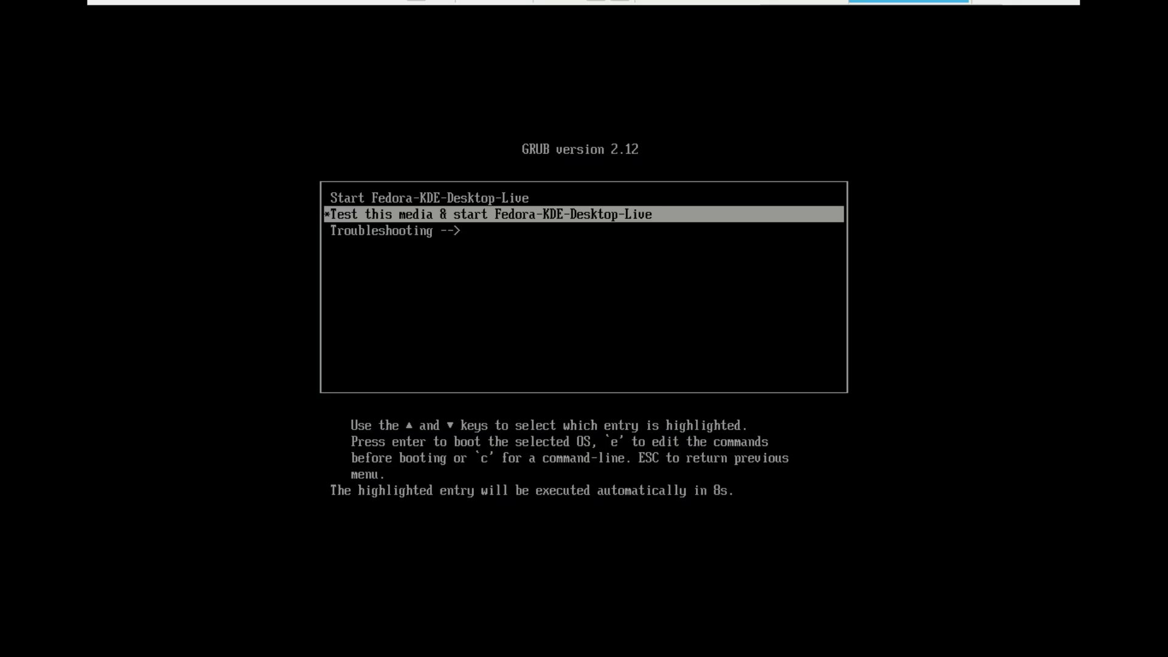
key(Down)
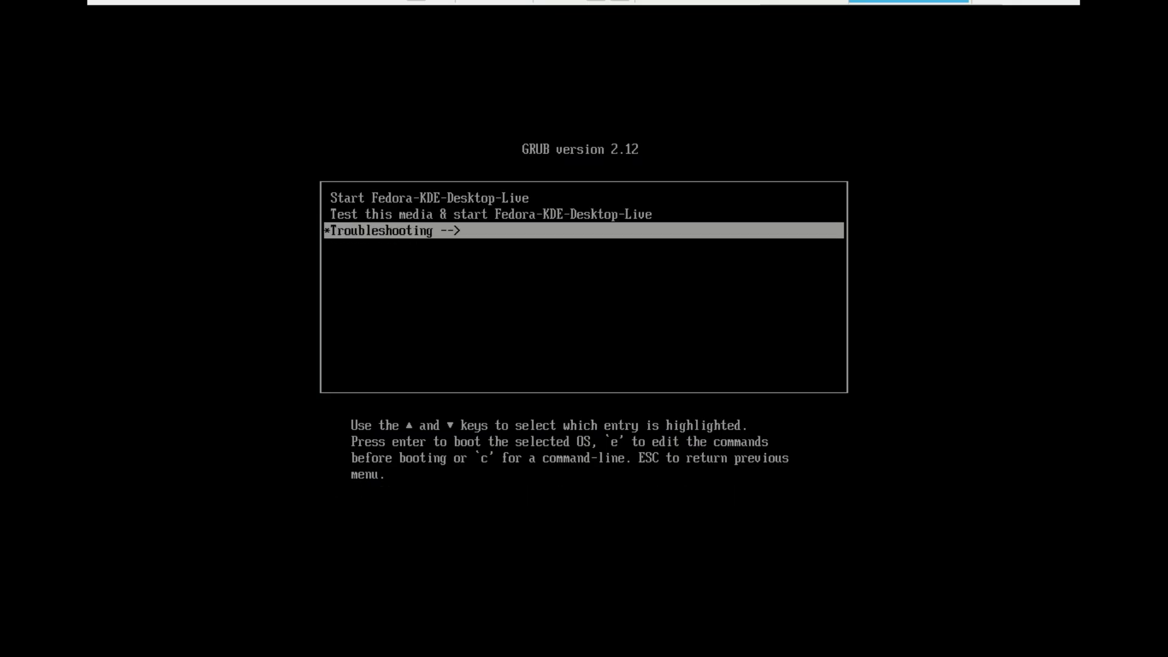
key(Up)
key(Up)
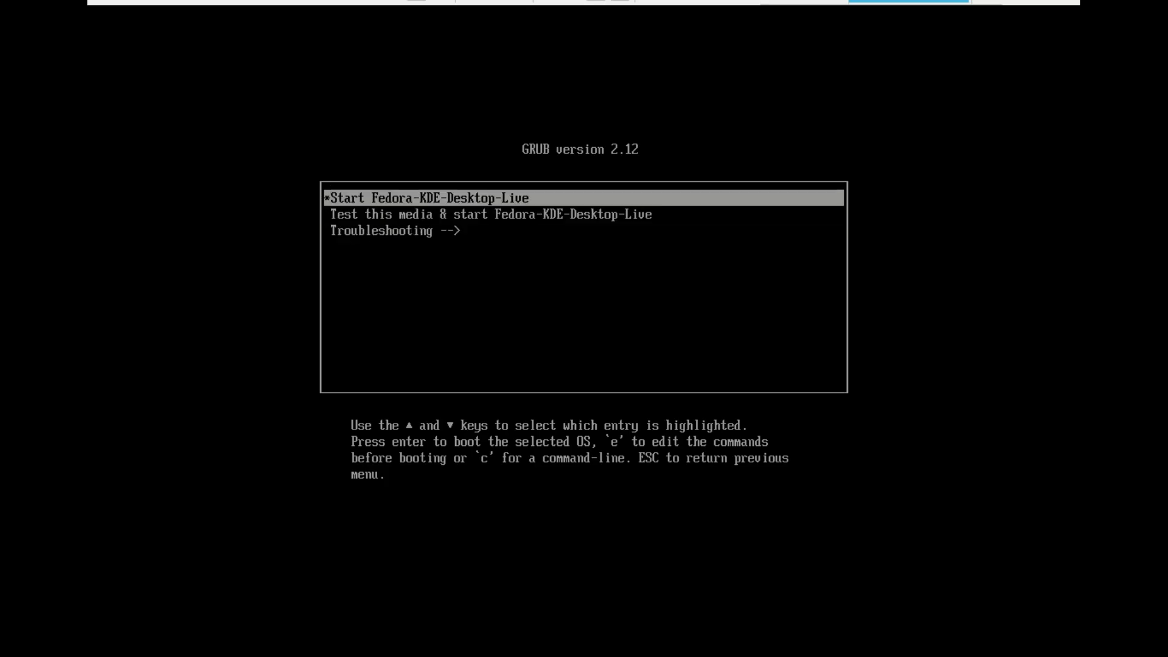
- Boot Start Fedora-KDE-Desktop-Live and go through the Welcome Center pages to Finish
key(Return)
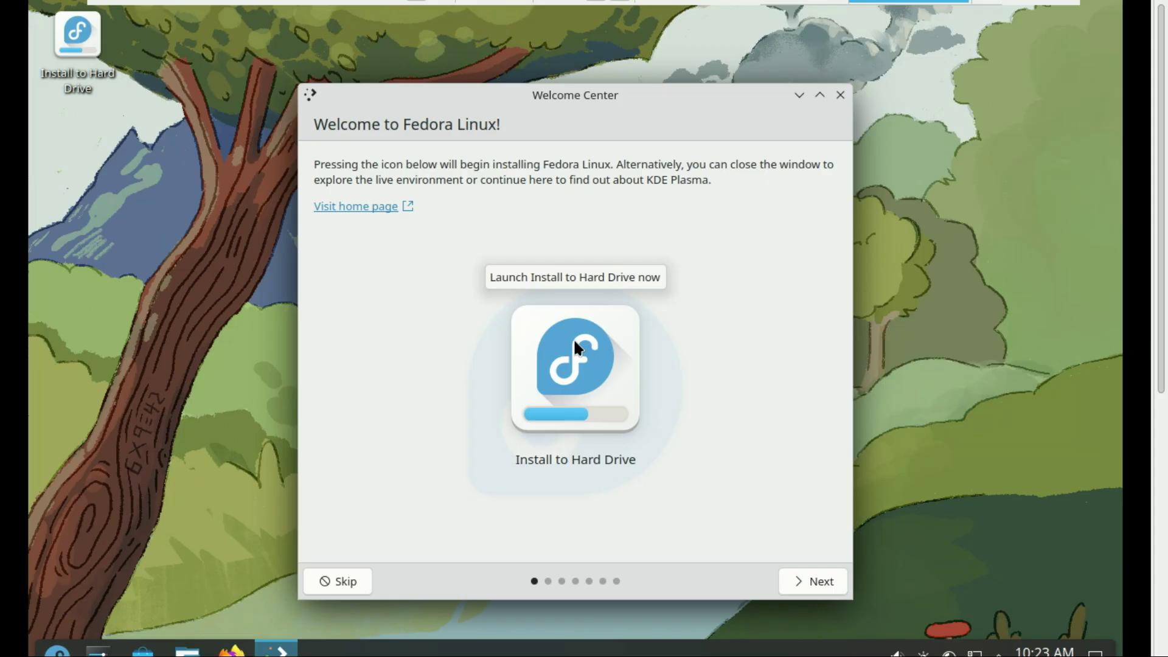
click(830, 583)
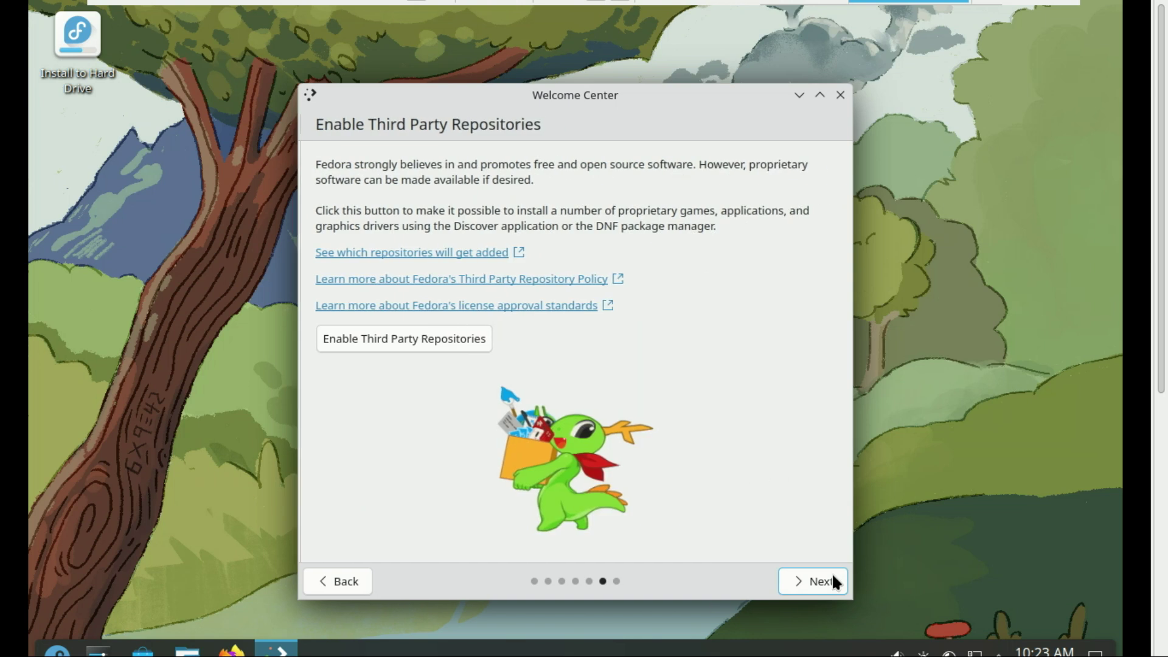
click(833, 583)
click(833, 583)
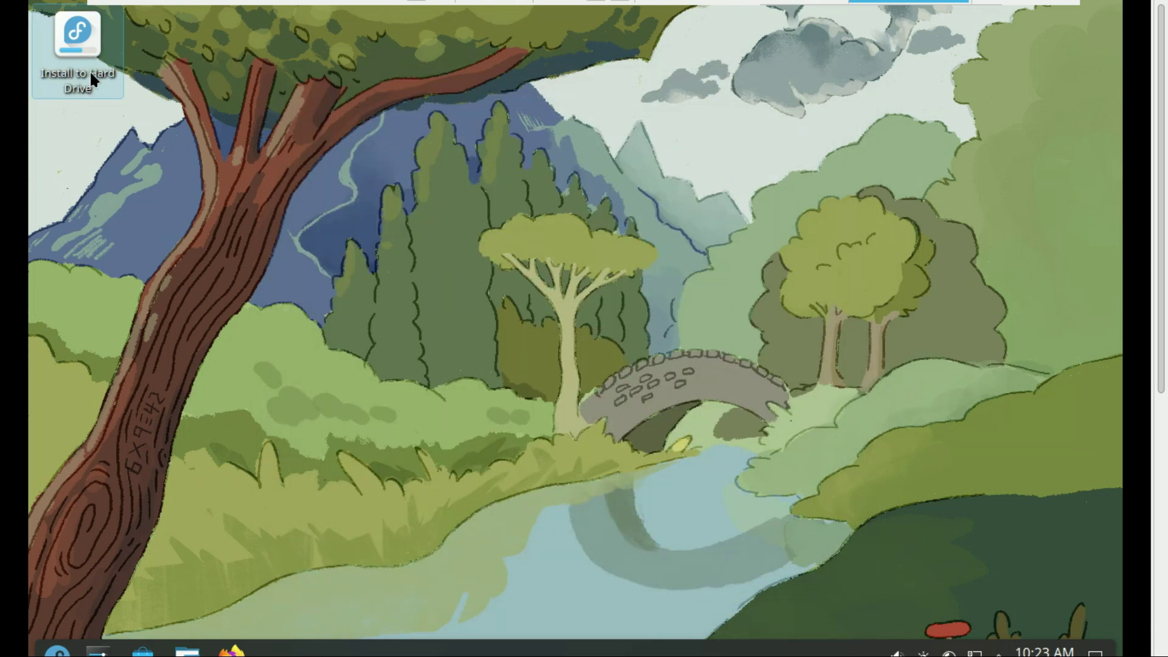
- Launch Install to Hard Drive, keep English (United States), and open Installation Destination
double_click(77, 54)
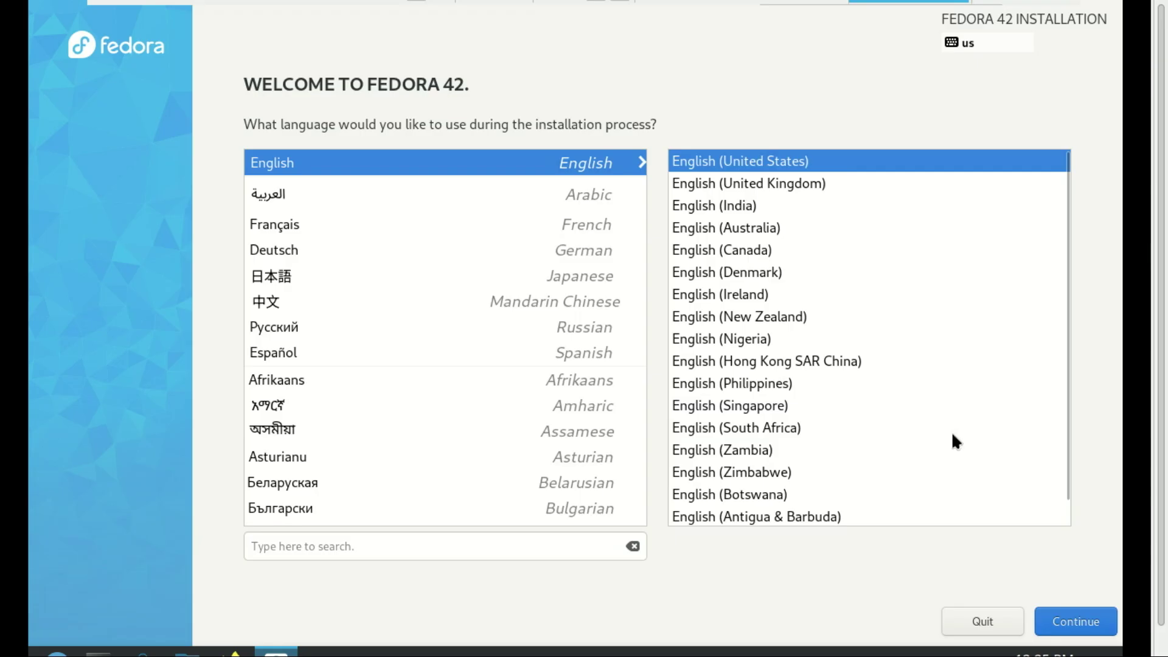
click(1076, 615)
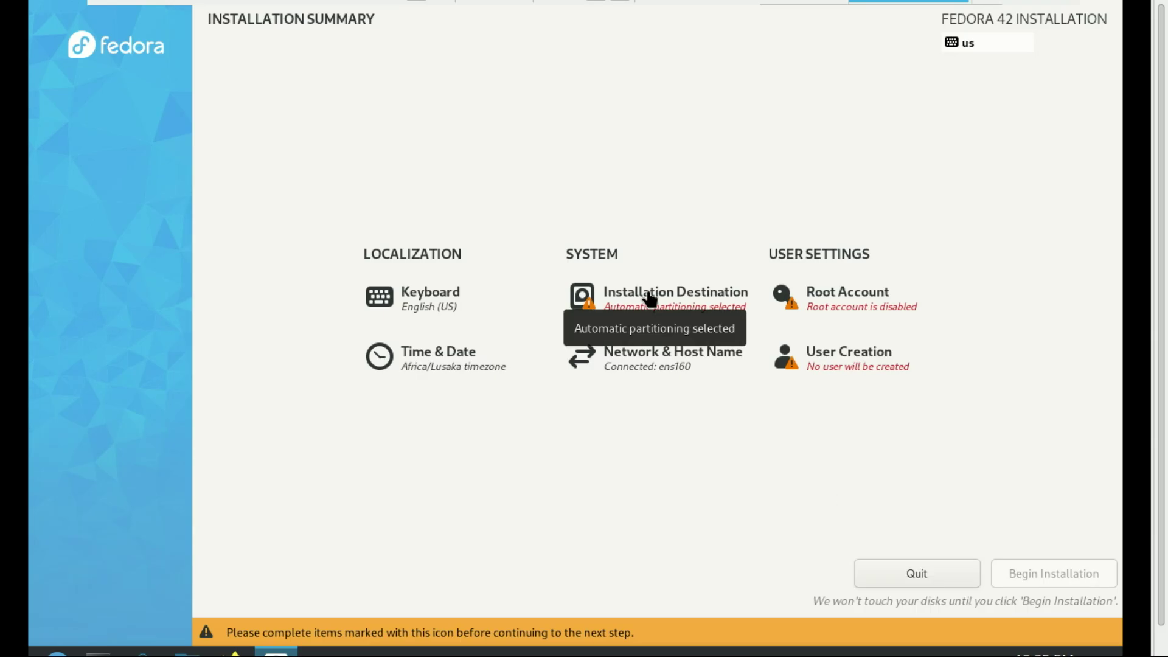
click(650, 298)
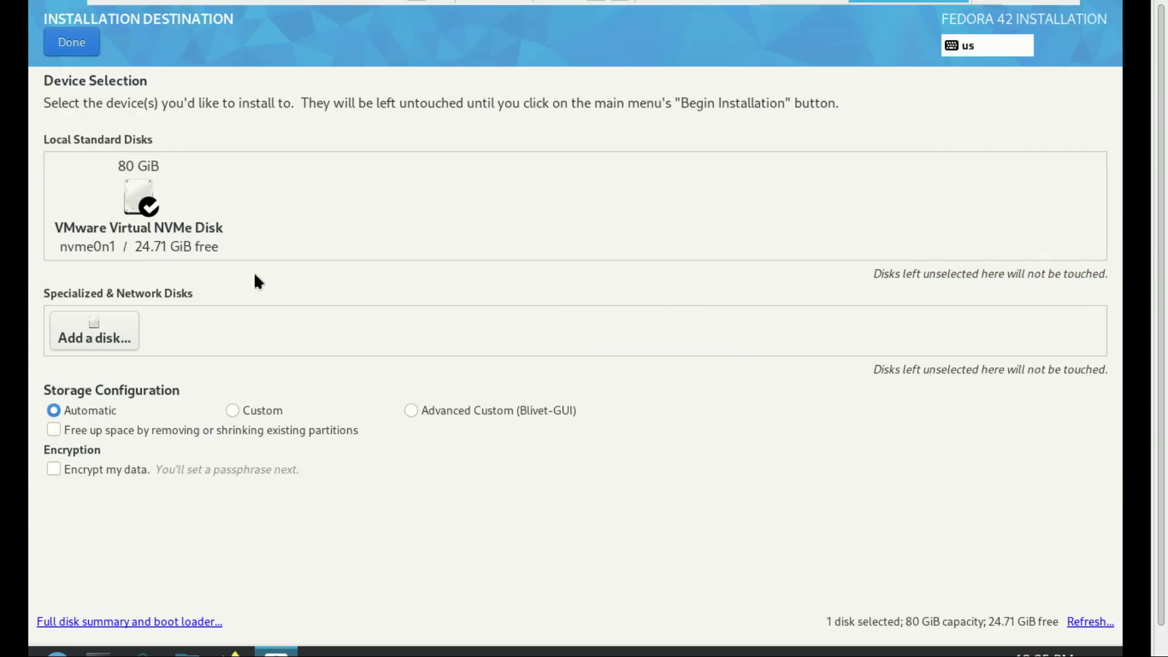
- Select the 80 GiB VMware NVMe disk with Automatic storage configuration and confirm with Done
click(174, 232)
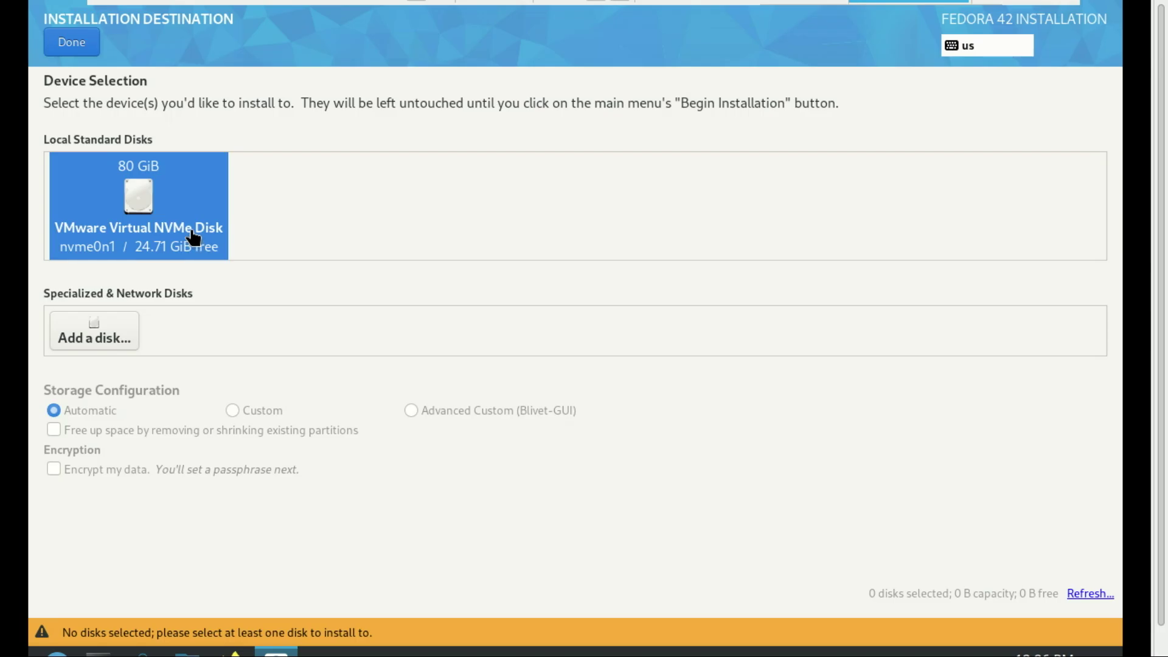
click(193, 238)
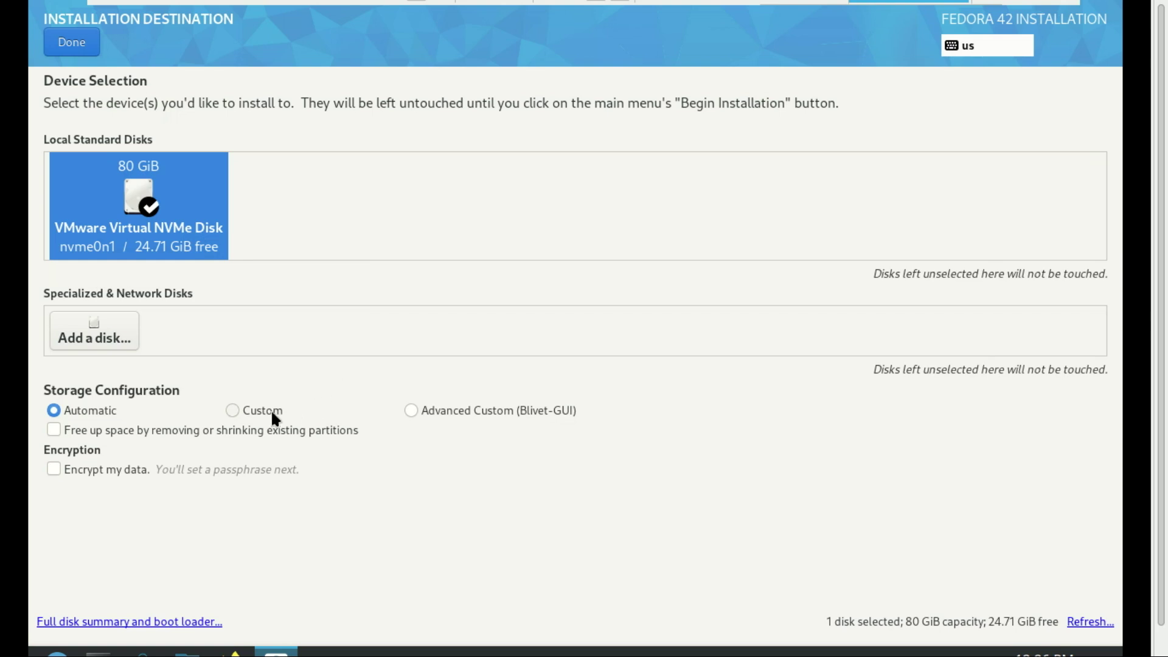
click(237, 411)
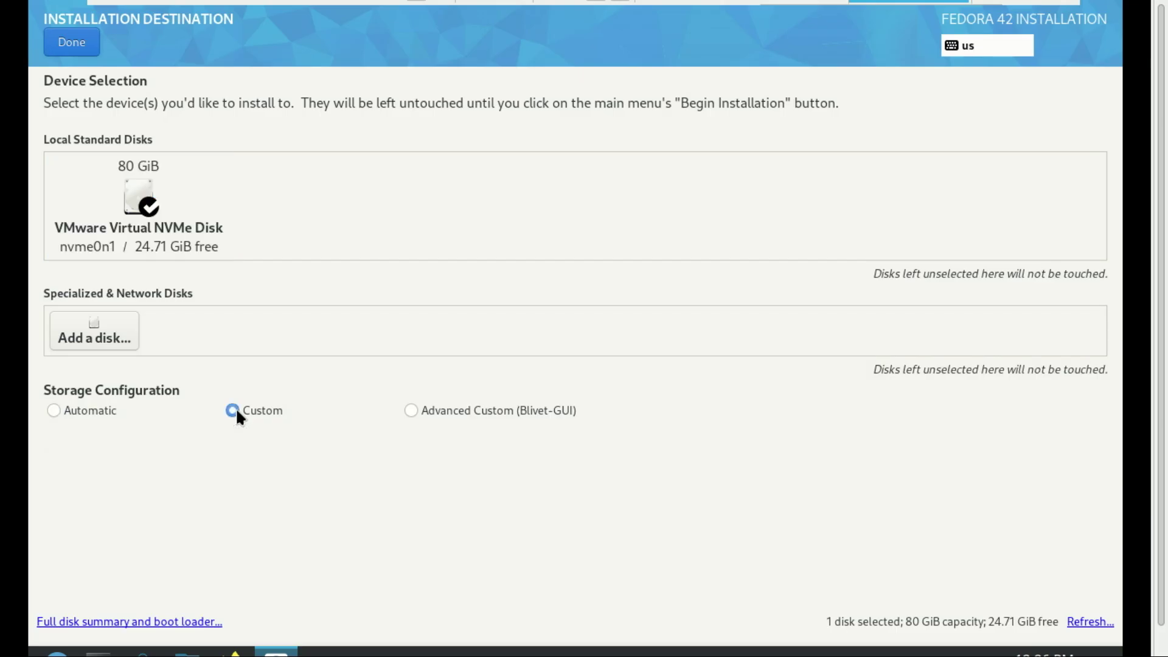
click(412, 414)
click(235, 411)
click(53, 411)
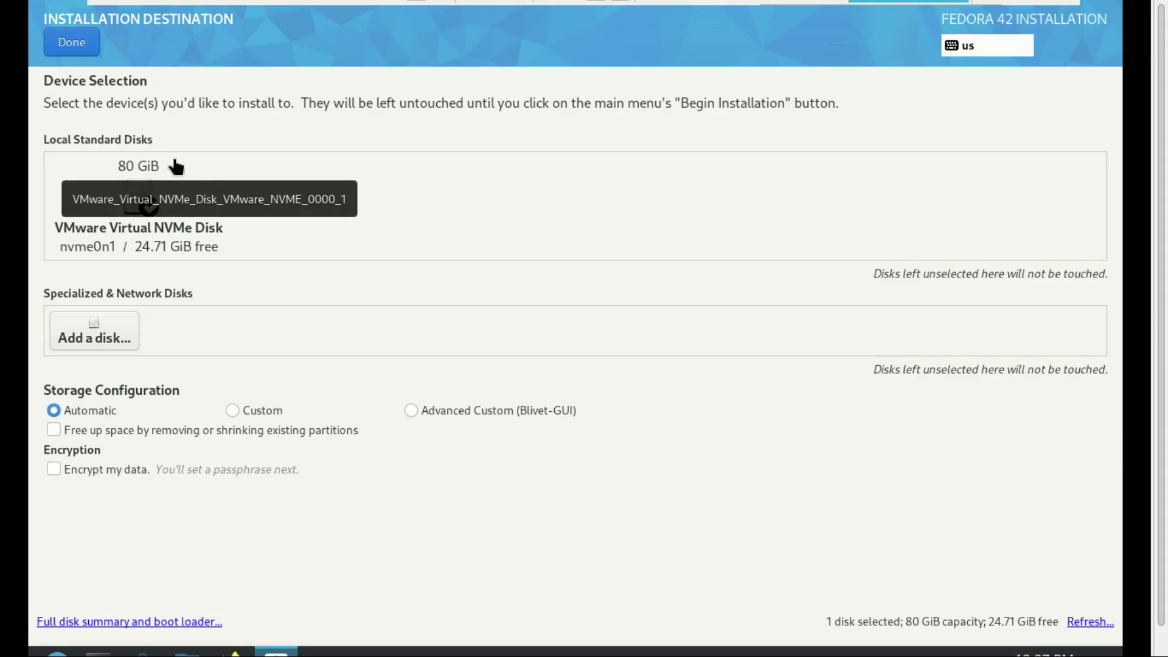
click(86, 45)
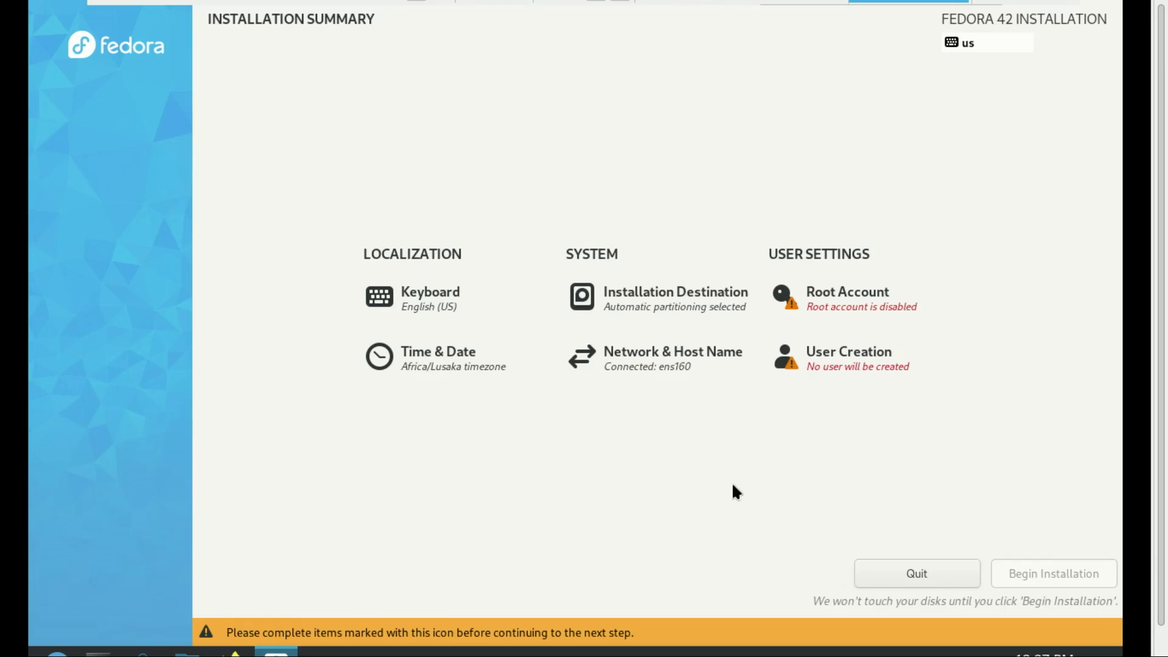
- Enable the root account with a confirmed strong password and allow root SSH password login
click(851, 304)
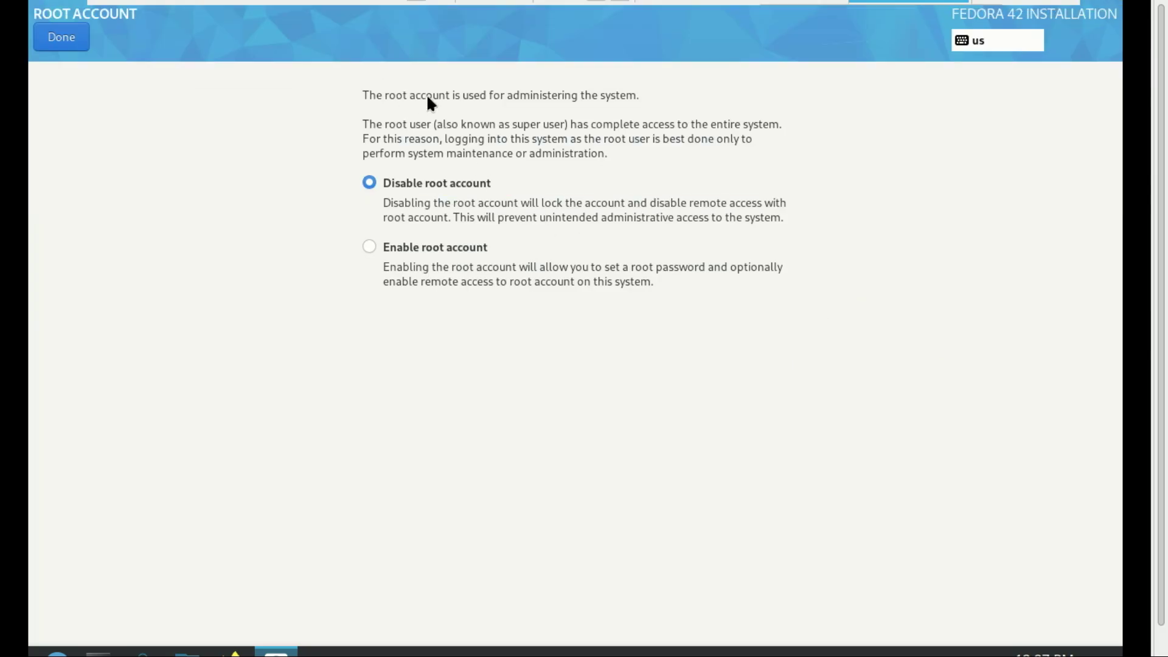
click(369, 246)
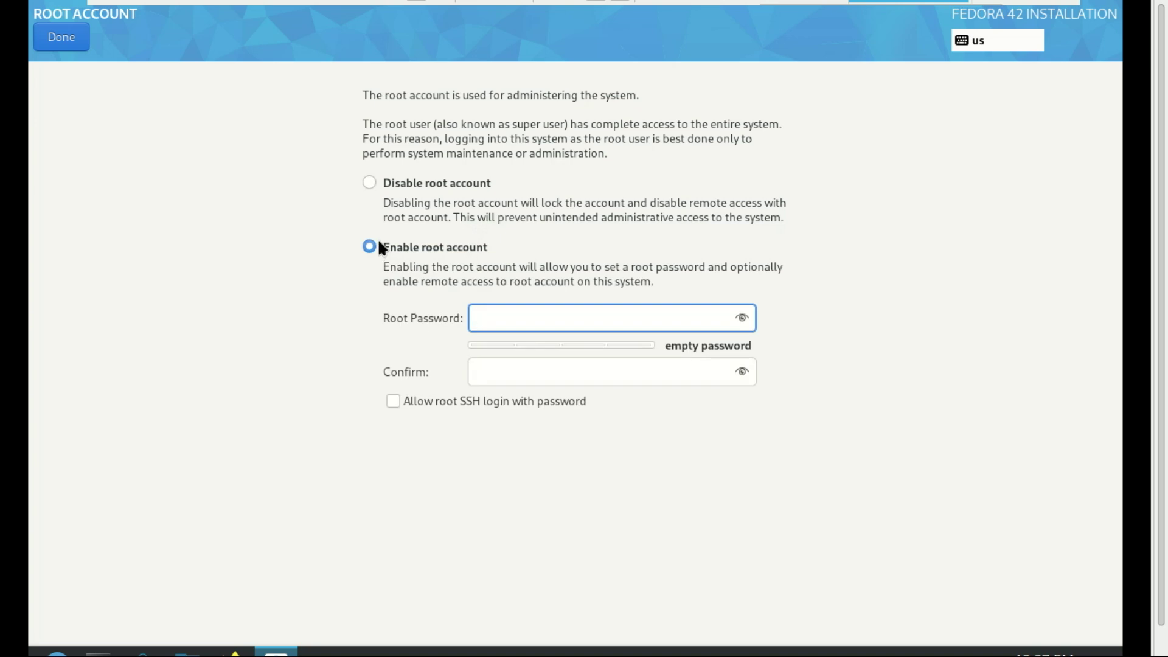
text(•••••••••••••)
key(Tab)
text(•••••••••••••)
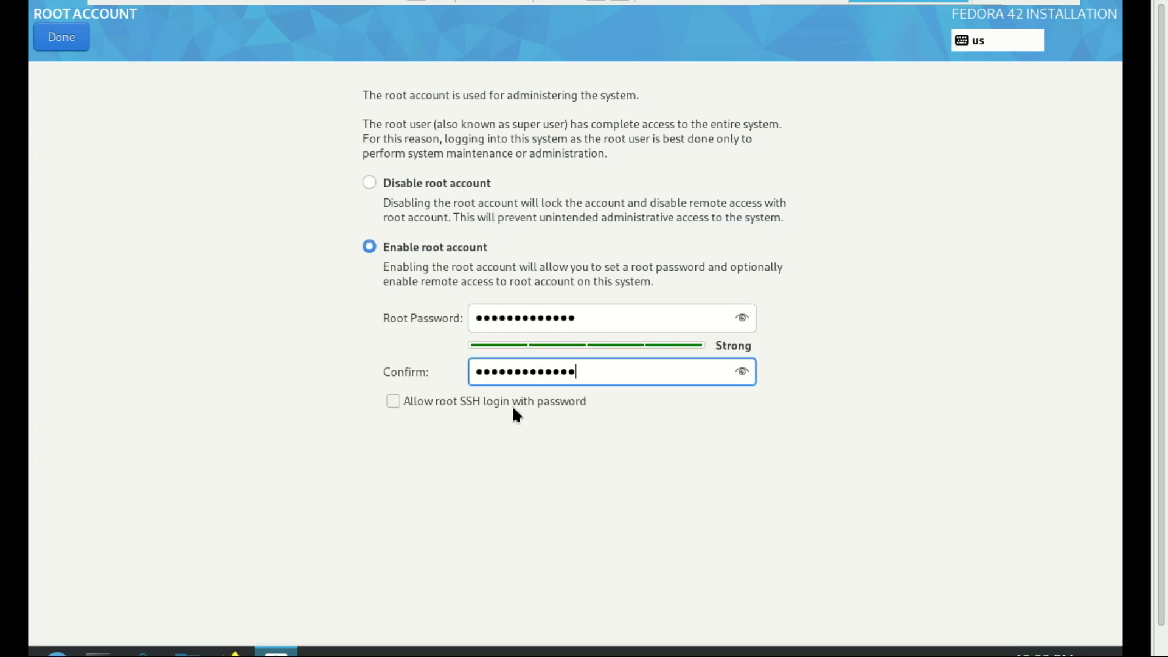
click(396, 402)
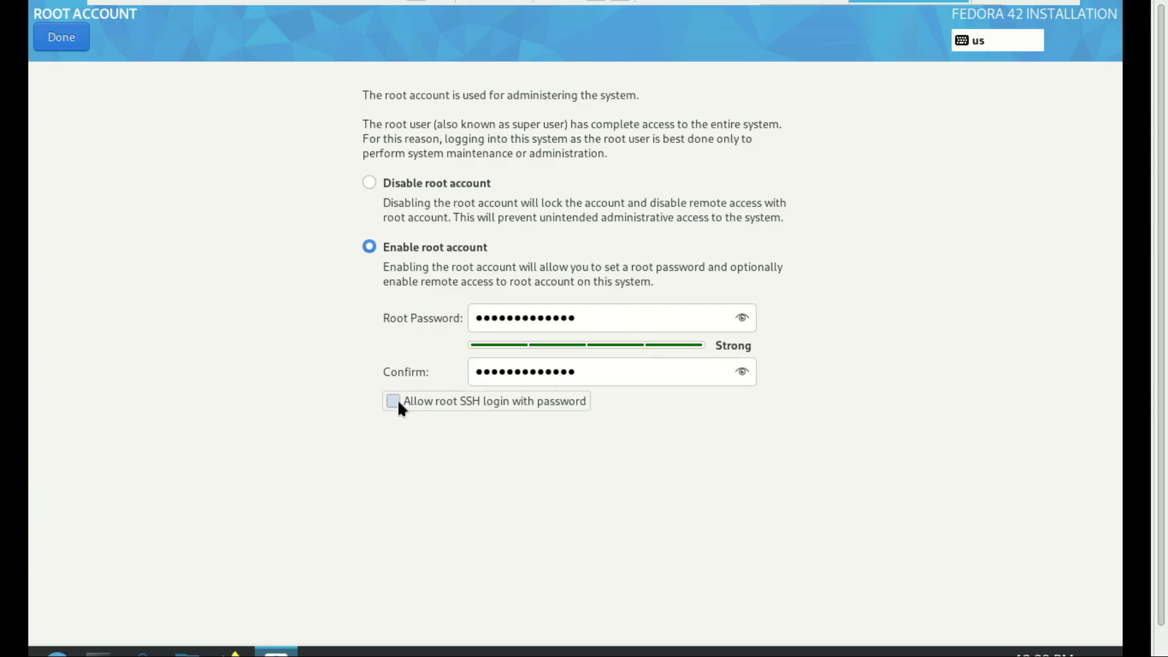
click(61, 37)
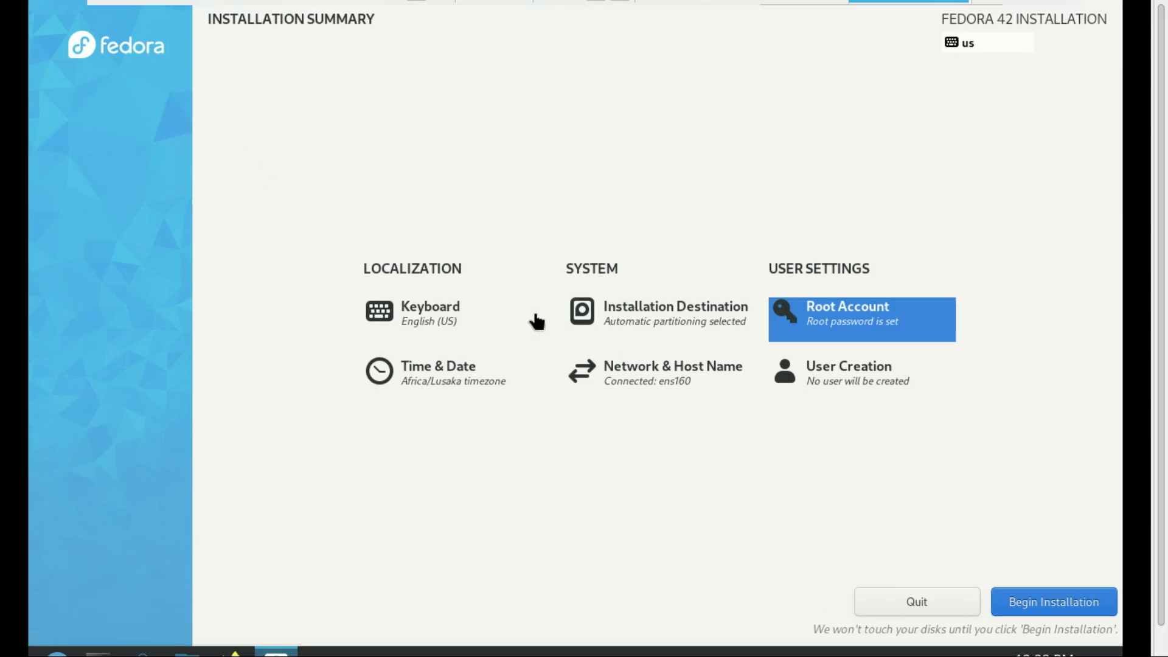
- Create an administrator user with the user's name and a confirmed strong password
click(850, 385)
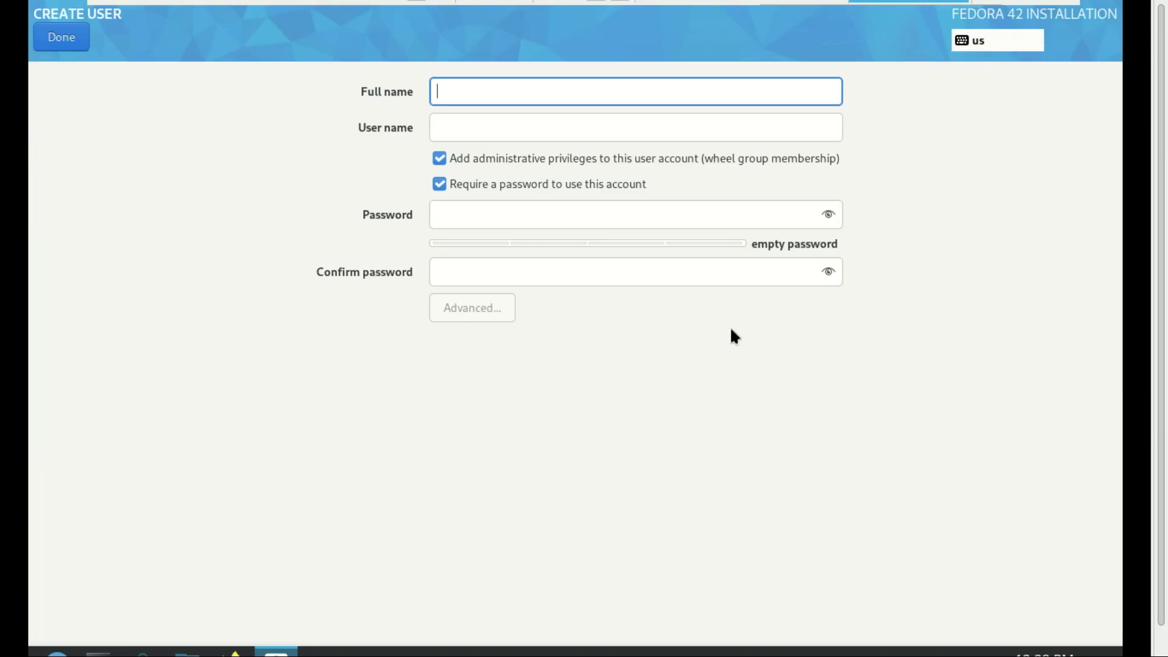
text(za)
text(***)
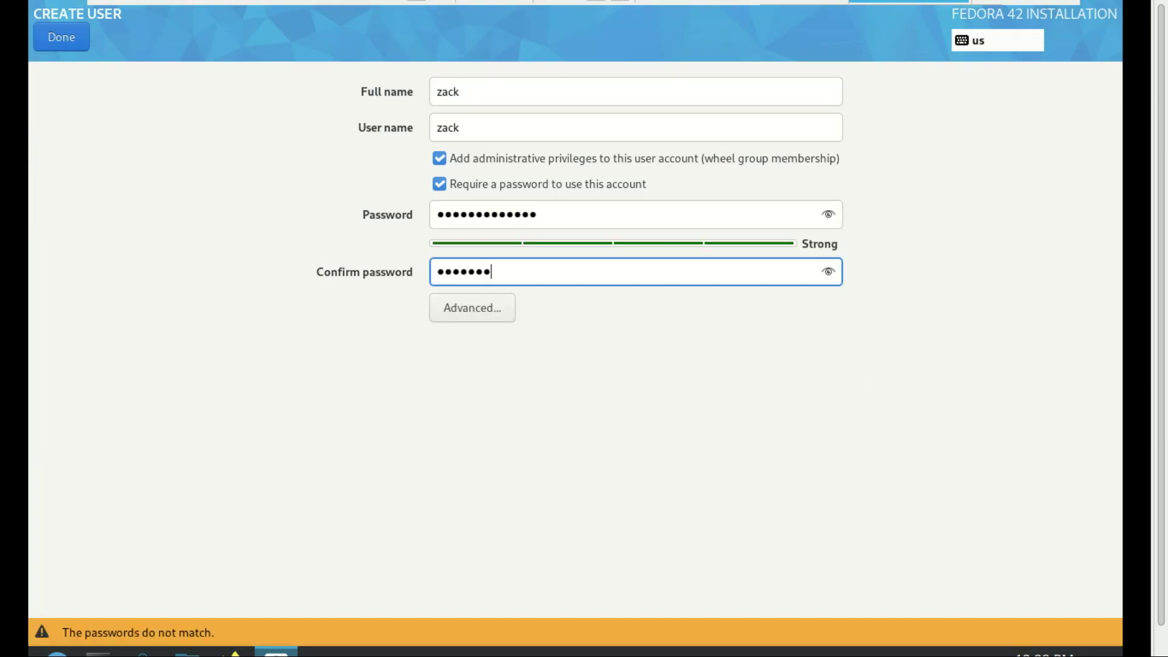
text(****)
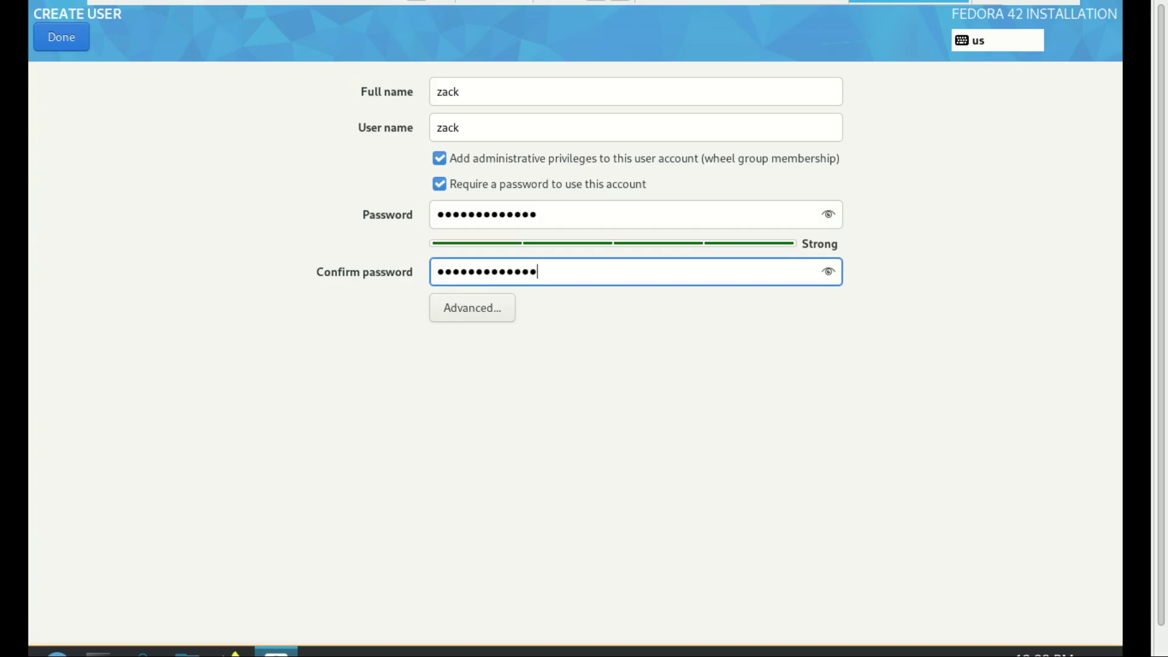
click(488, 309)
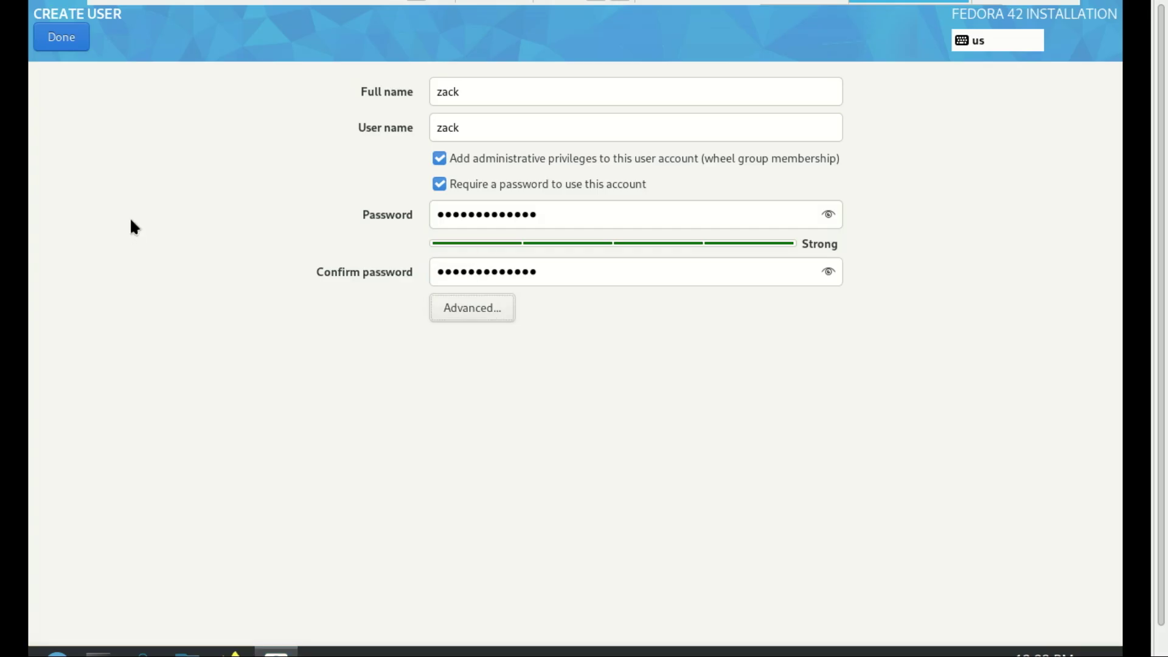
click(62, 37)
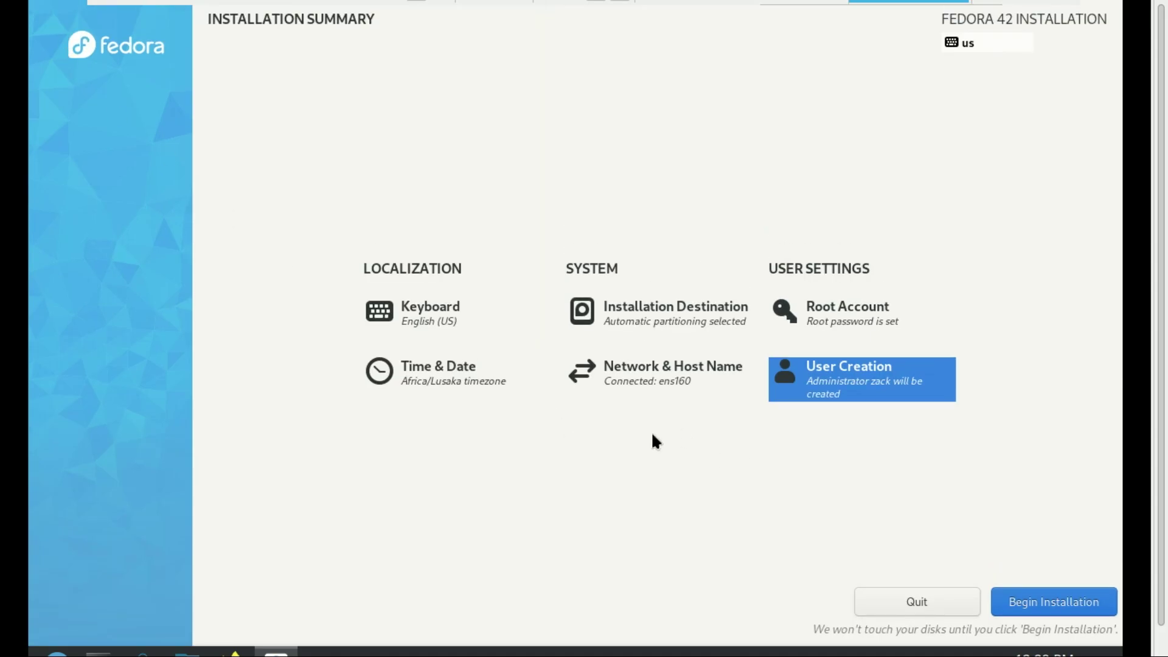
- Begin the Fedora 42 installation and finish once it reports Complete!
key(Left)
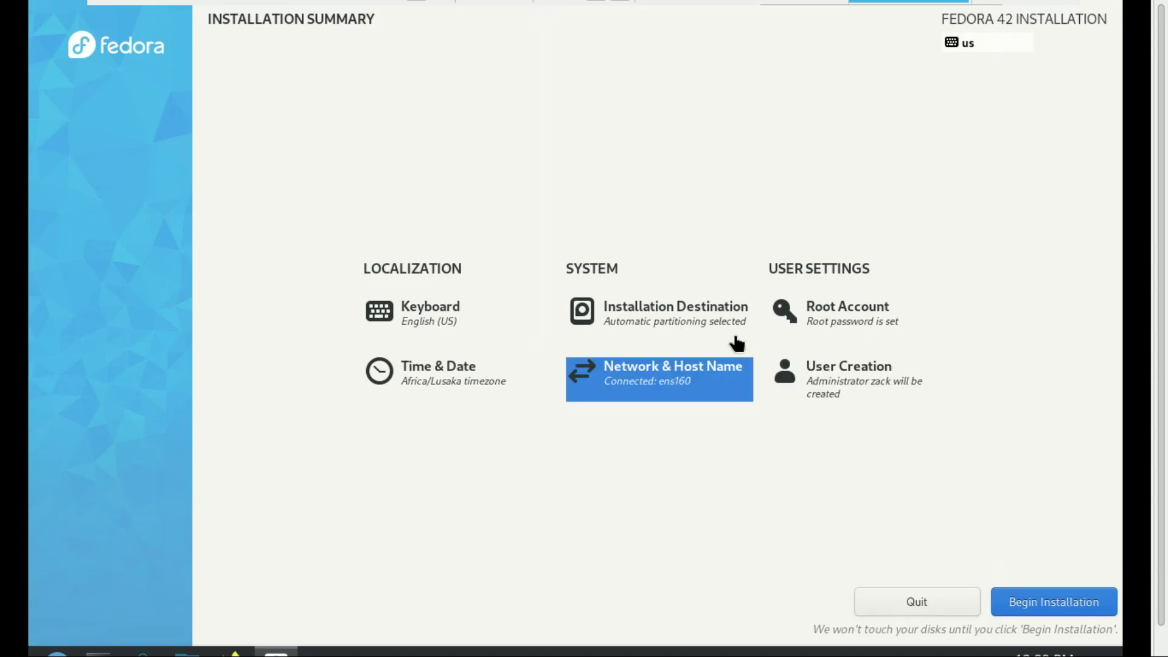
click(1059, 607)
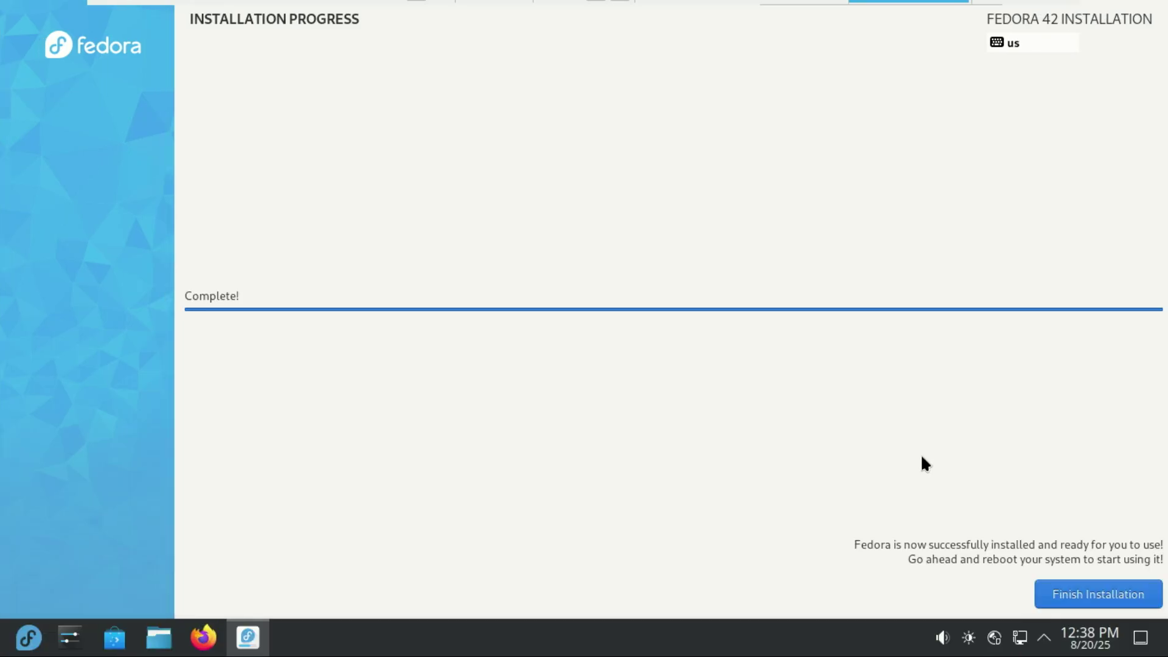
click(1105, 602)
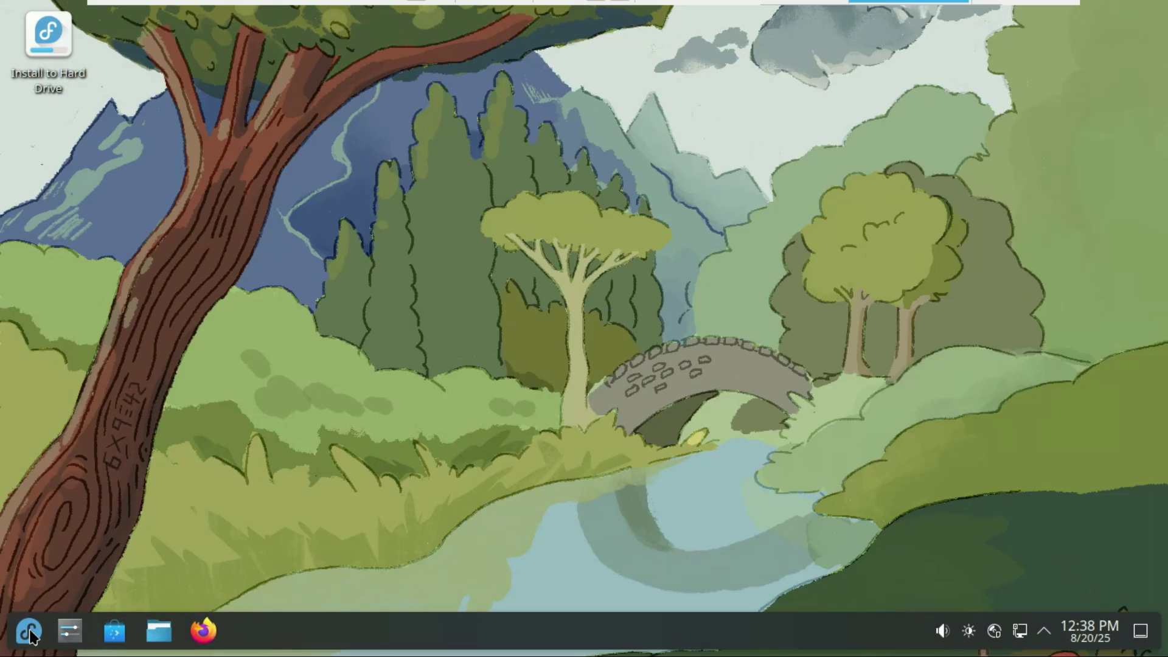
- Restart the live KDE session immediately from the application launcher
click(29, 632)
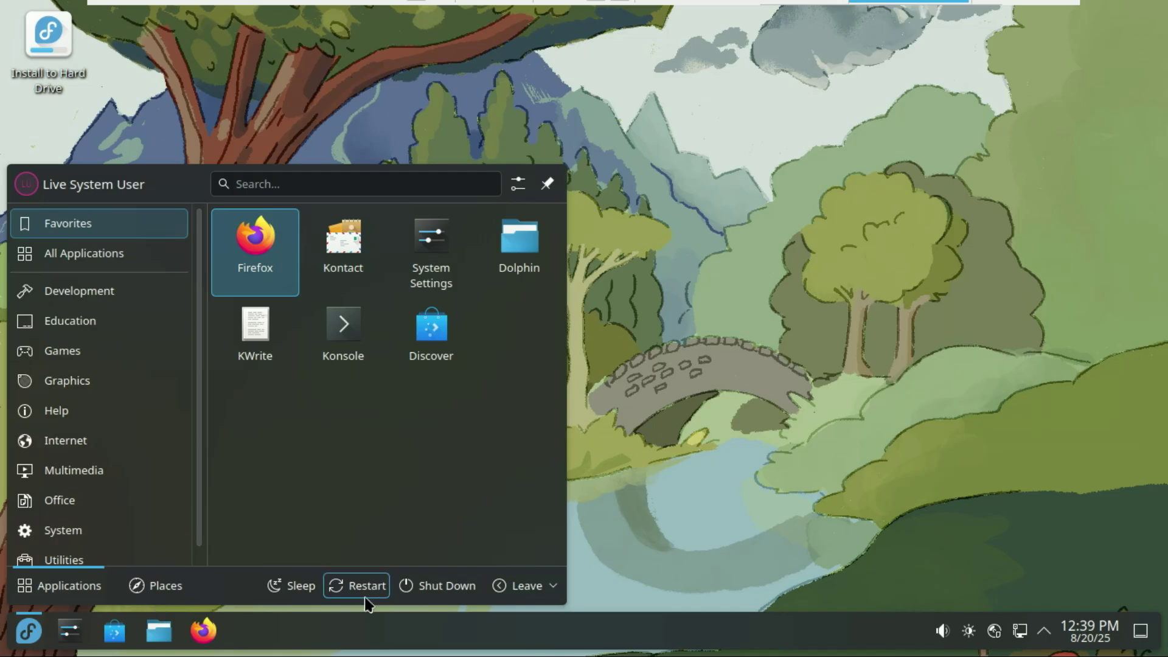
click(368, 595)
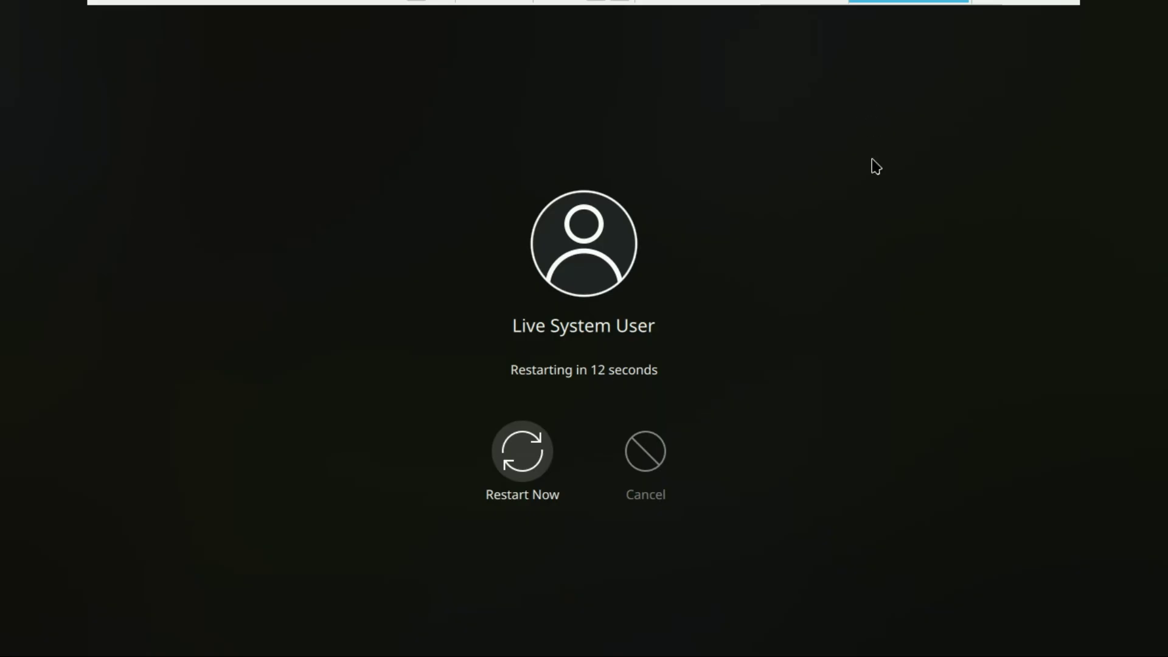
click(528, 454)
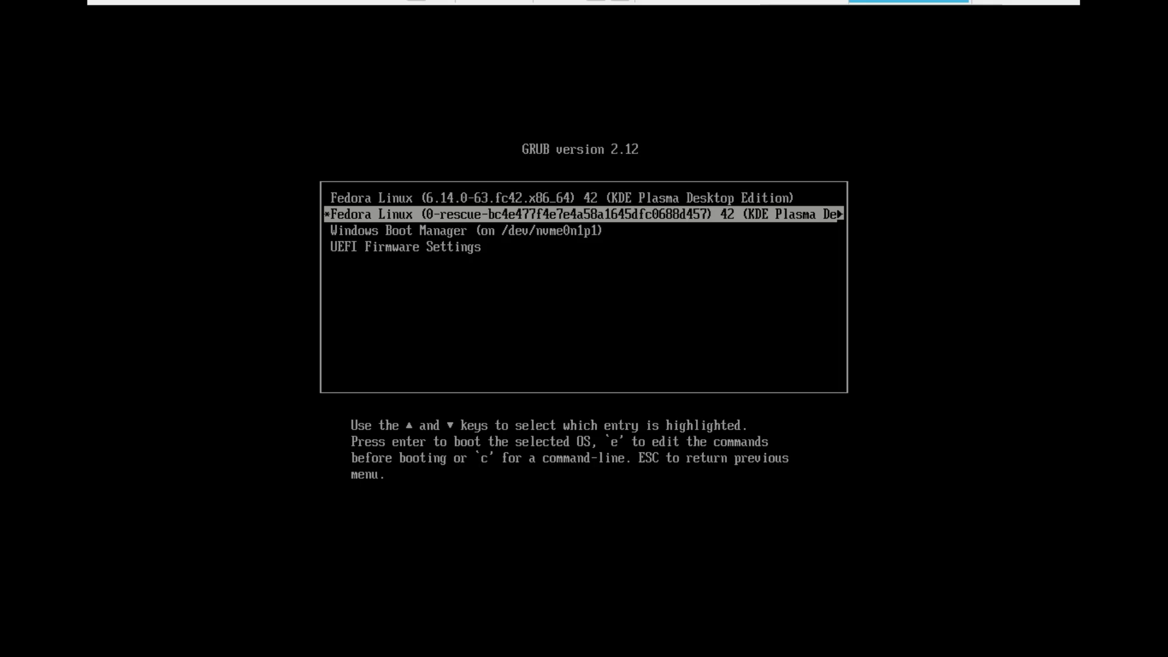
- Highlight the main Fedora Linux 42 entry in the GRUB menu to boot it
key(Down)
key(Down)
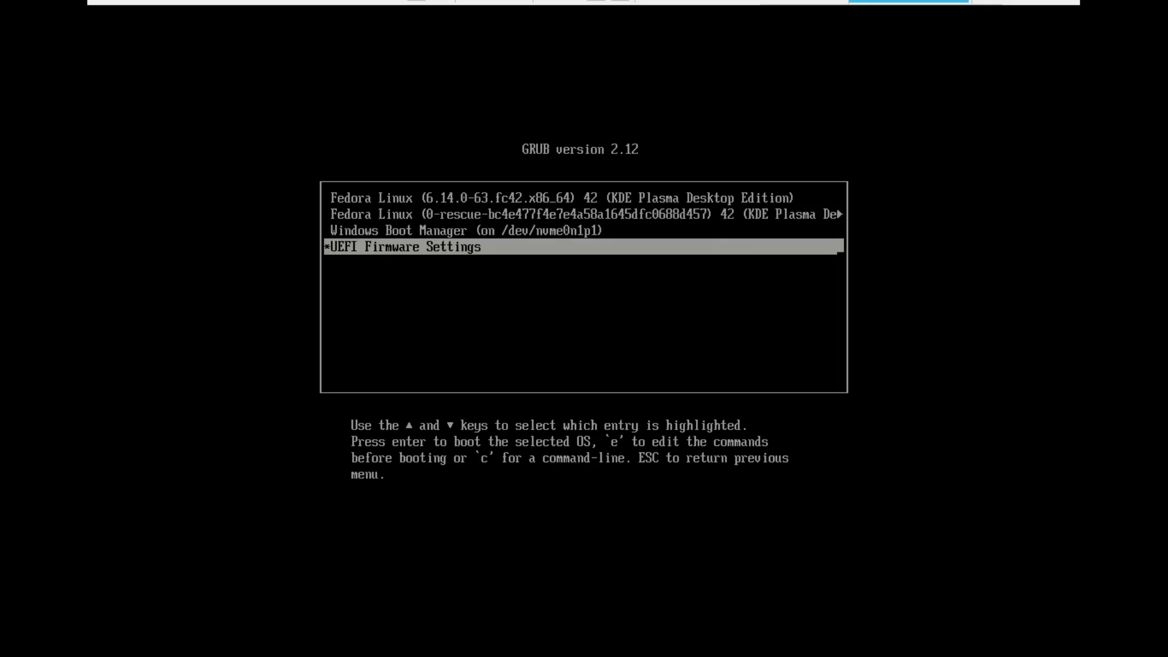
key(Up)
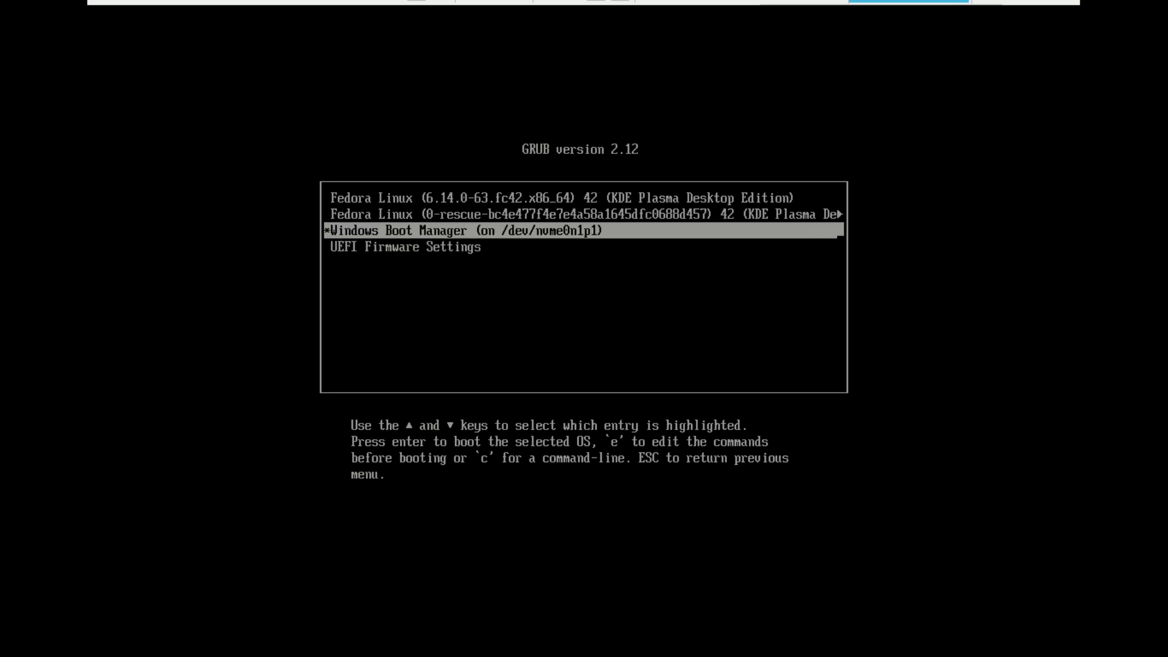
key(Up)
key(Up)
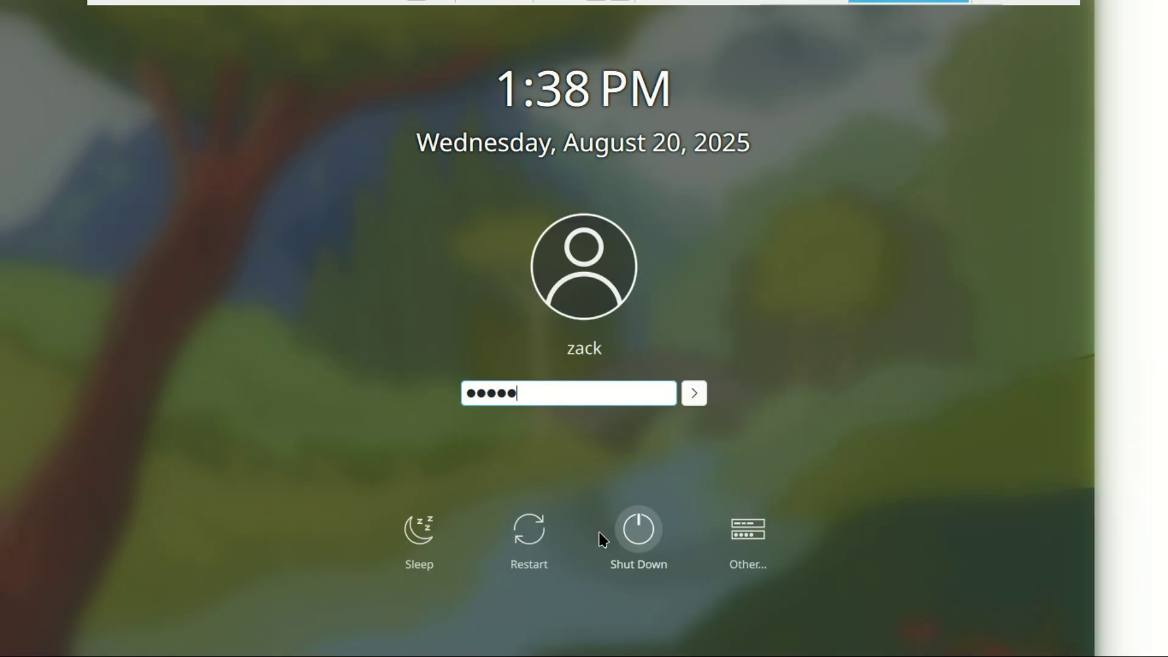
- Log in with the new user's password and open the Plasma application launcher
text(**)
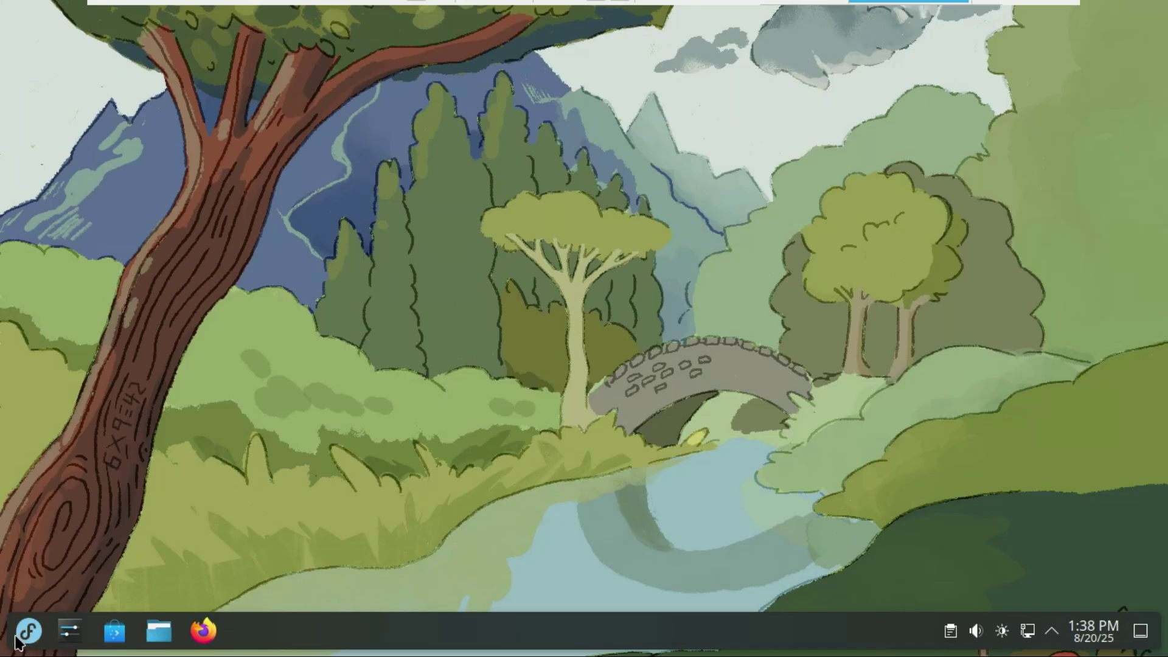
click(18, 642)
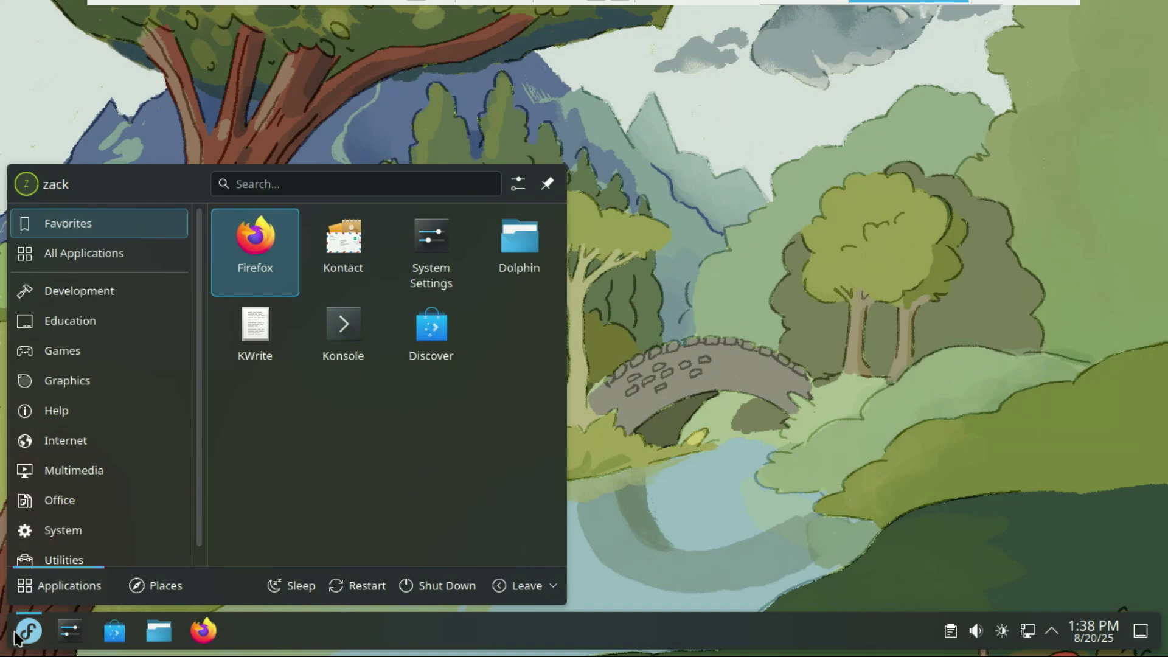
click(17, 639)
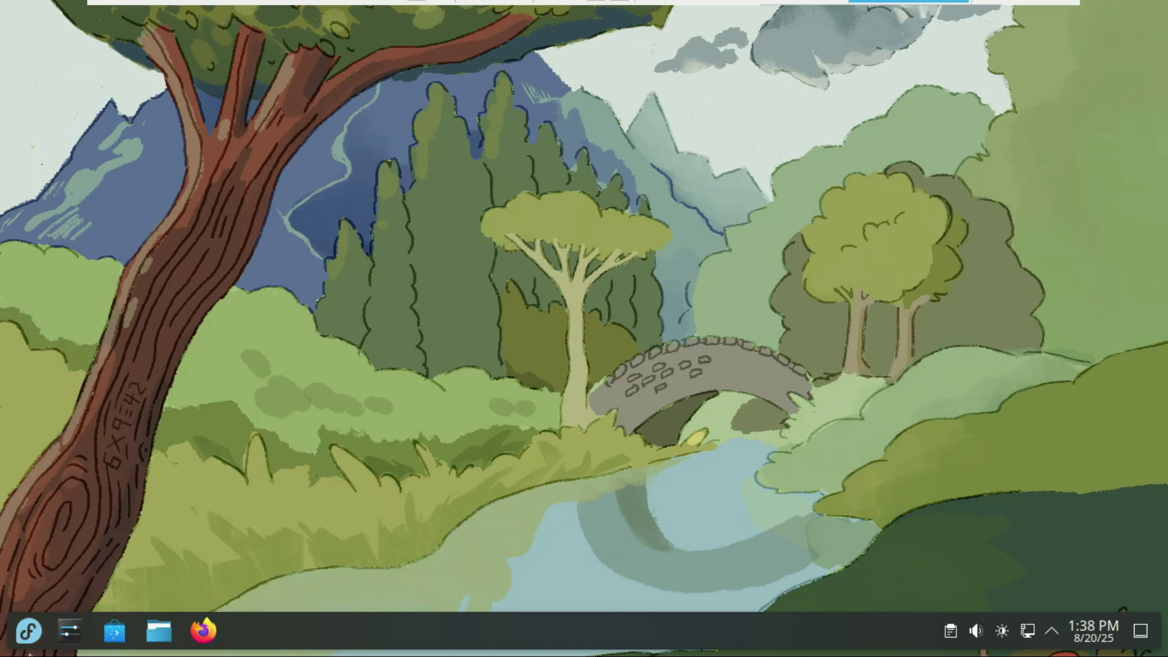
click(28, 654)
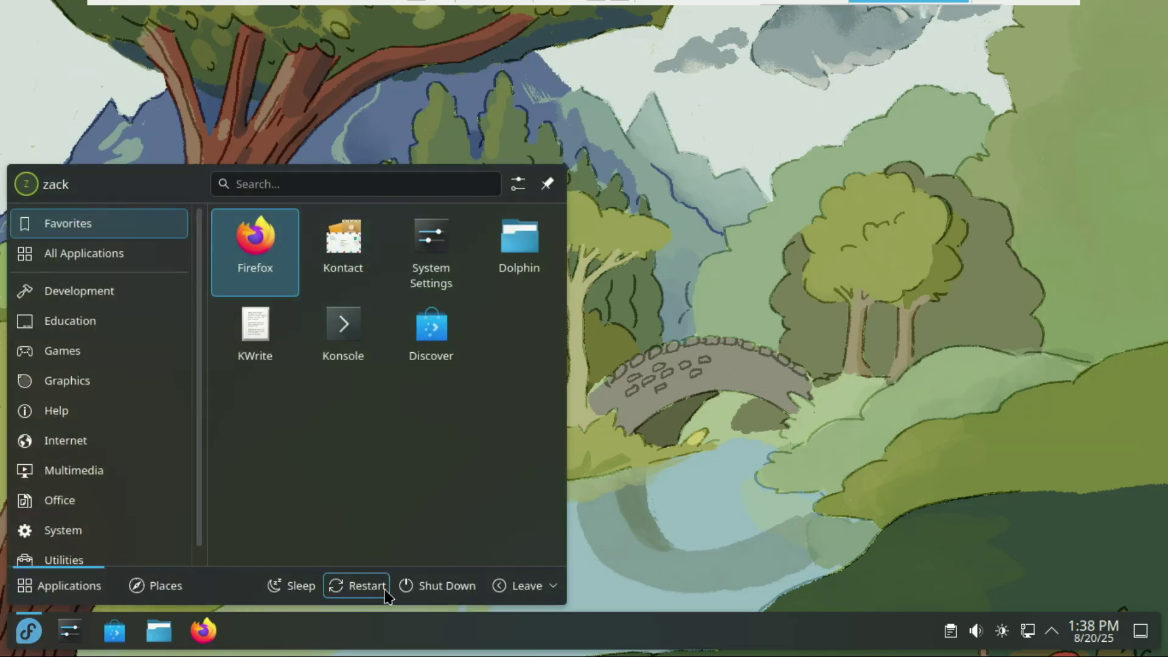
- Restart the installed Fedora system immediately, without the countdown
click(385, 588)
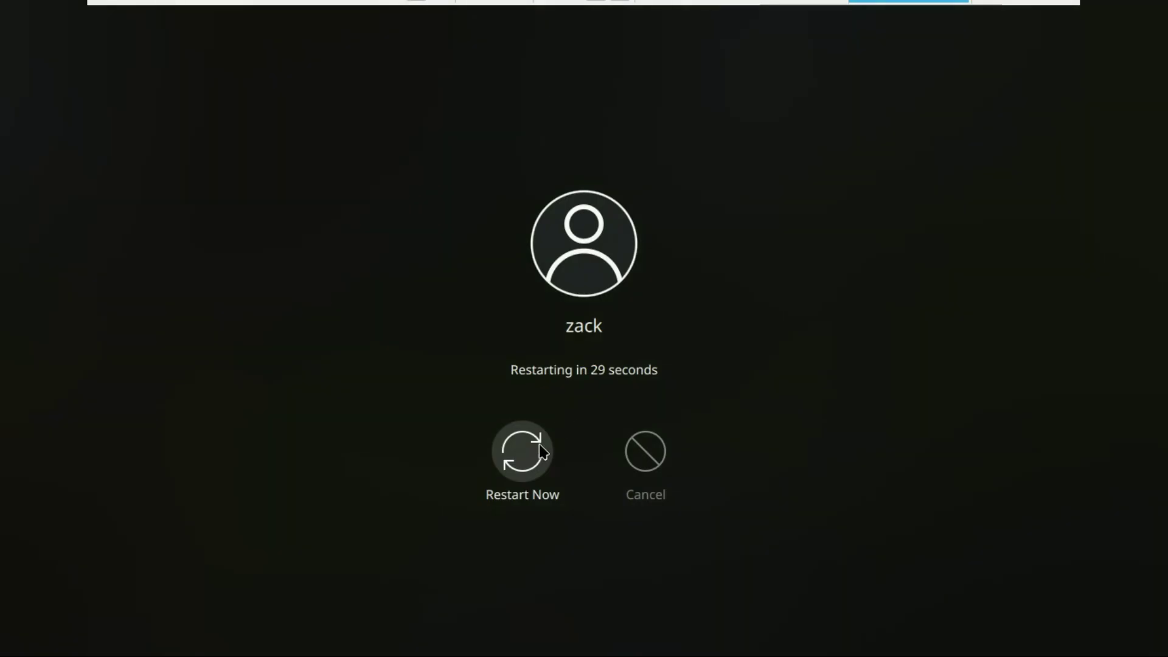
click(536, 453)
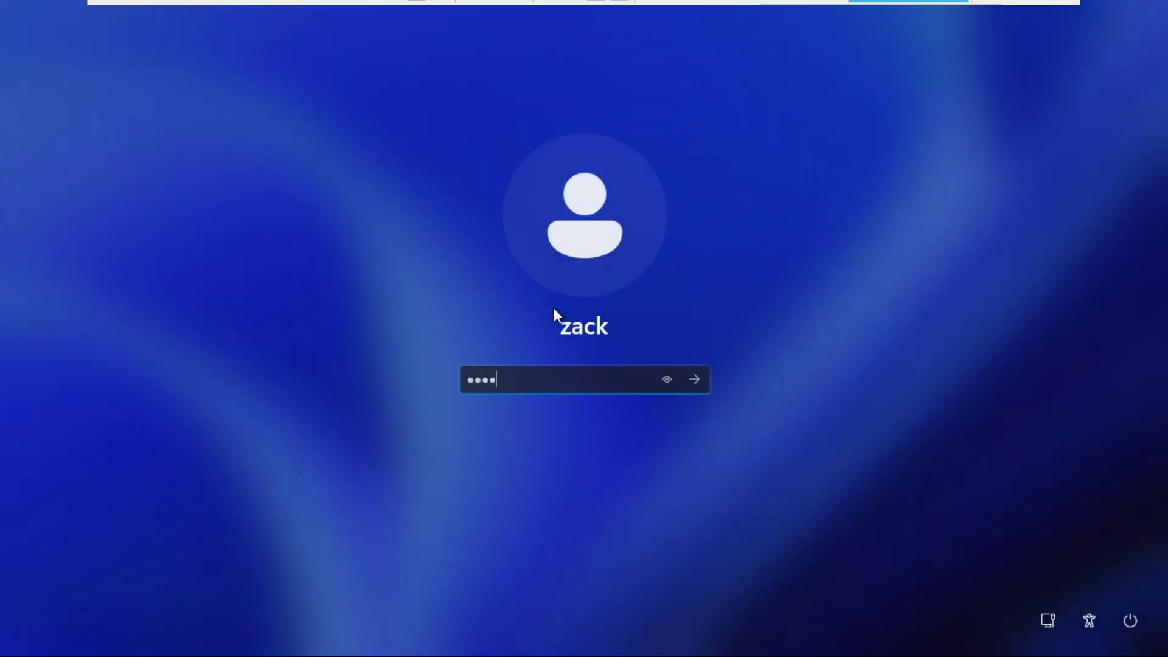
- Enter the Windows account password to sign in
text(••)
key(Return)
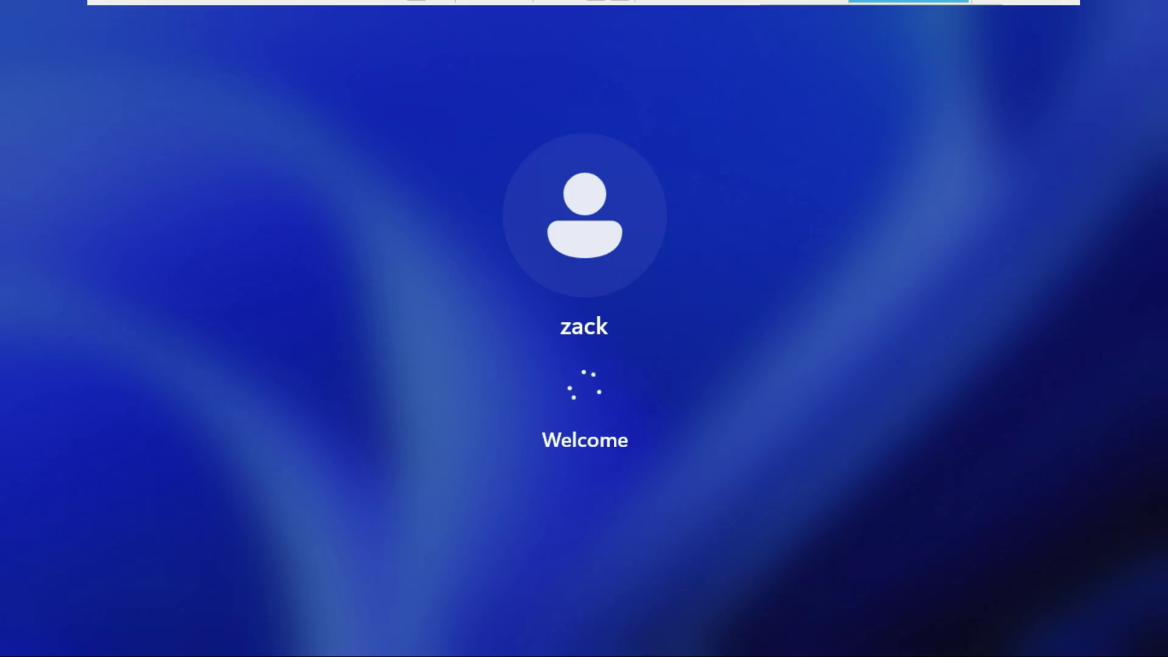